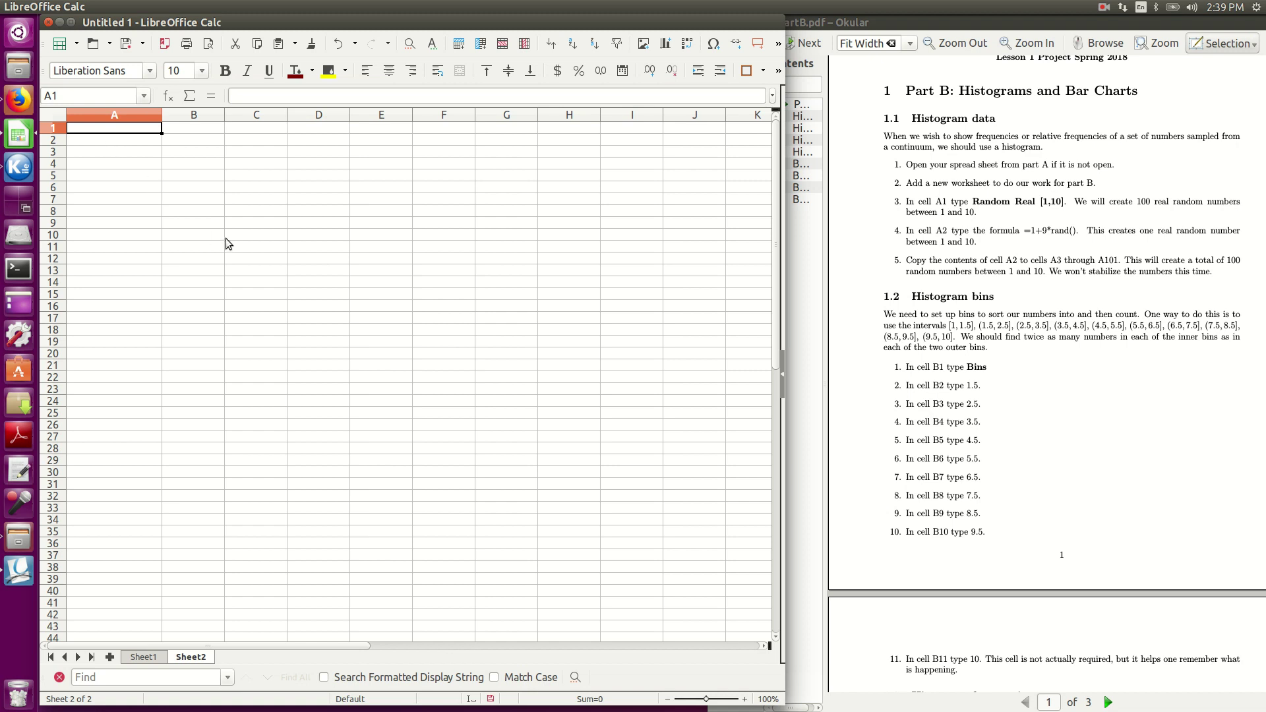
# Step: Enter the heading 'Random Real [1,10]' in A1 and the formula =1+9*RAND() in A2
pyautogui.write('Ran')
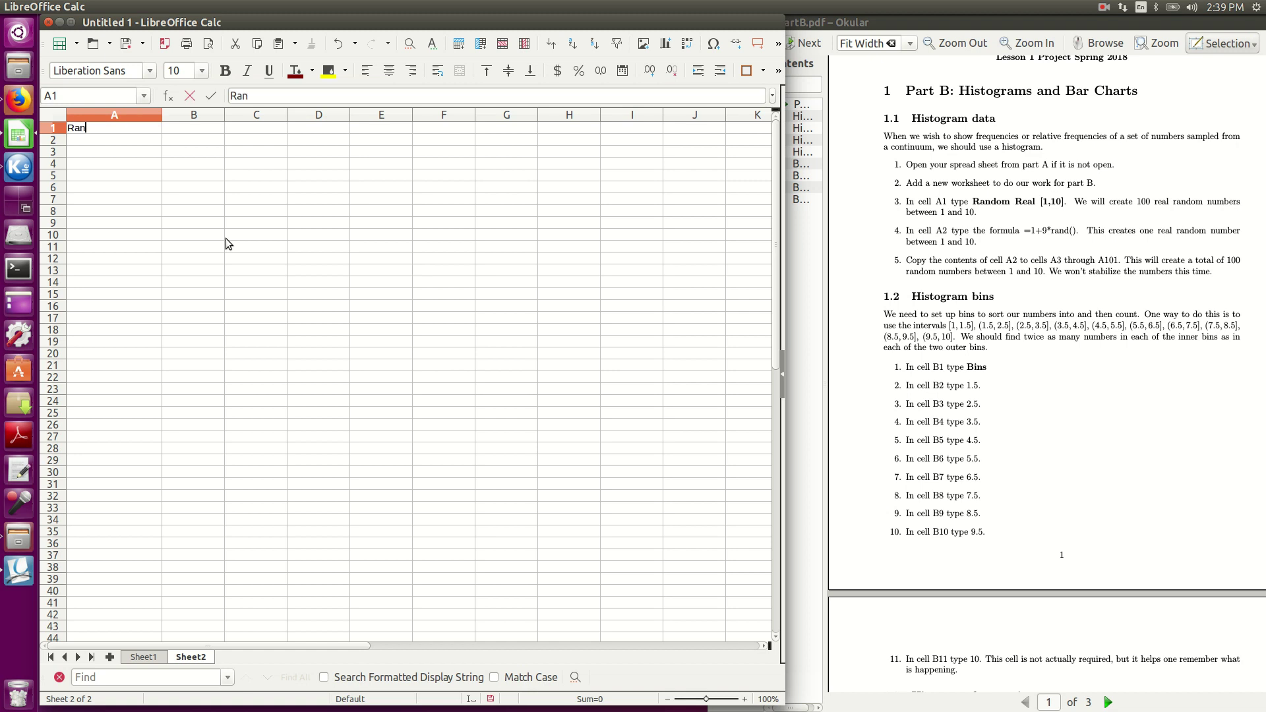
pyautogui.write('dom Real ')
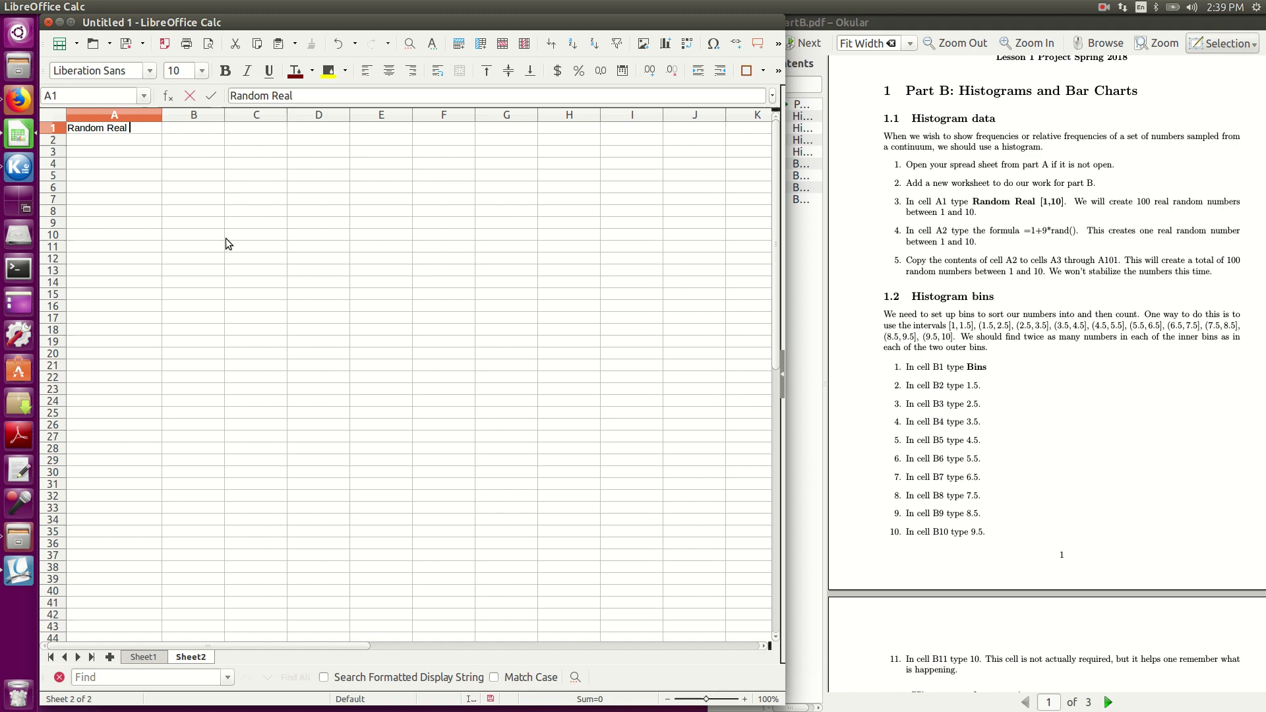
pyautogui.write('[')
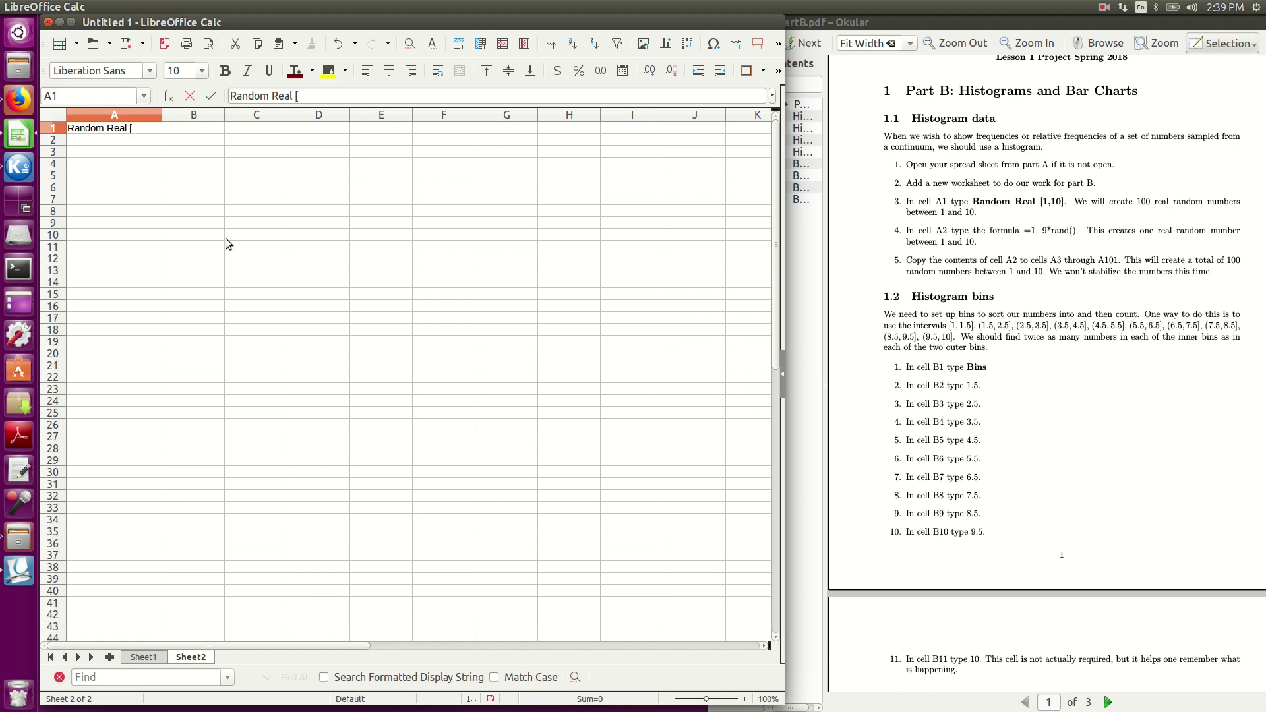
pyautogui.write('1,10]')
pyautogui.press('Return')
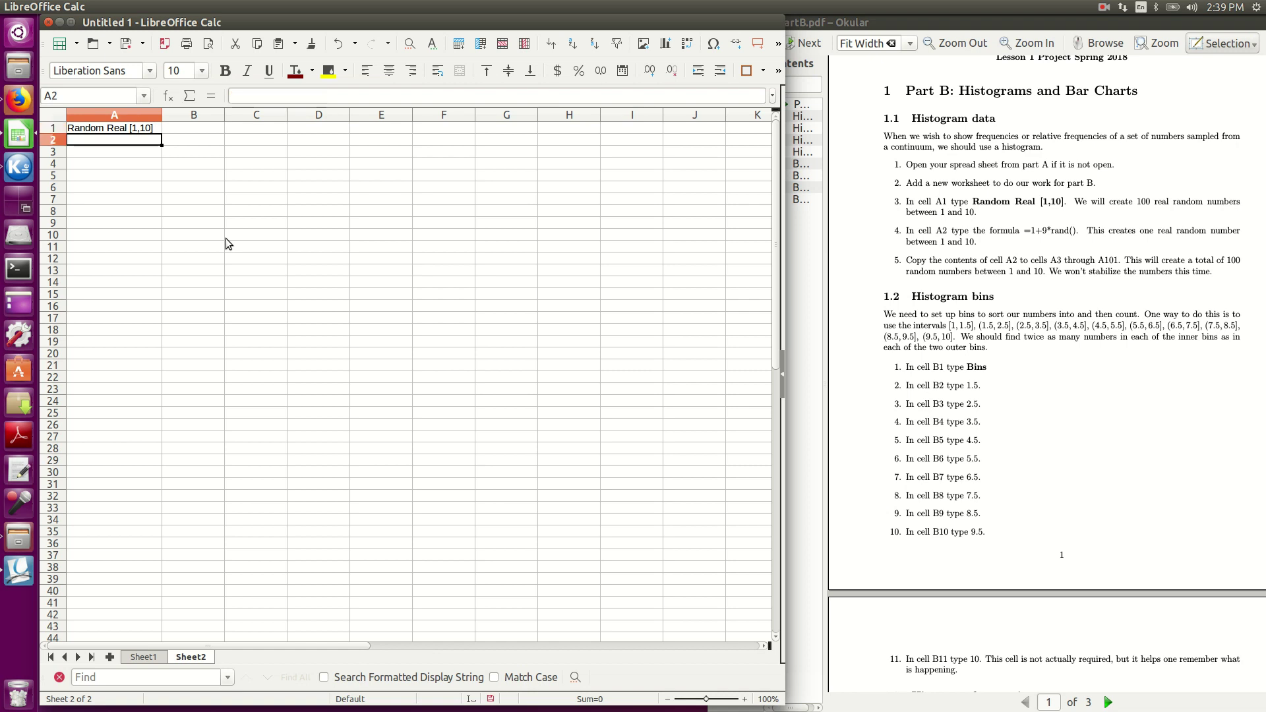
pyautogui.write('=')
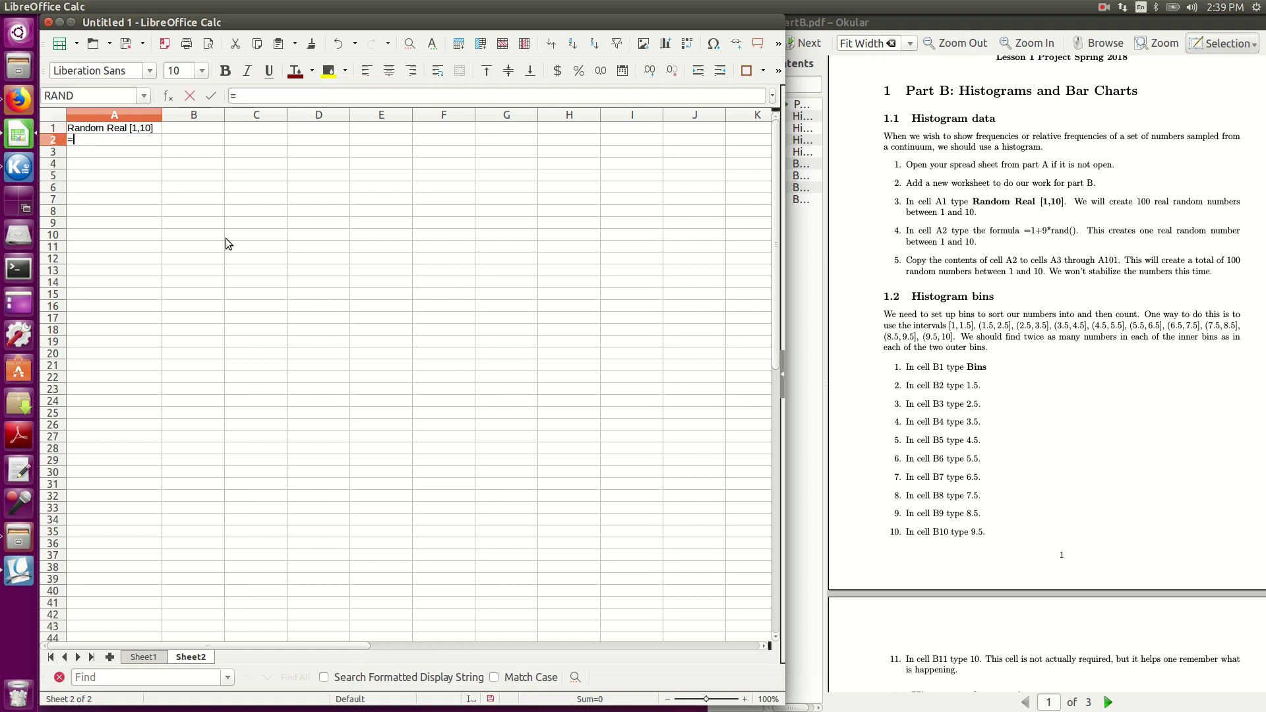
pyautogui.write('1+')
pyautogui.write('1+')
pyautogui.write('9*')
pyautogui.write('rand()')
pyautogui.press('Return')
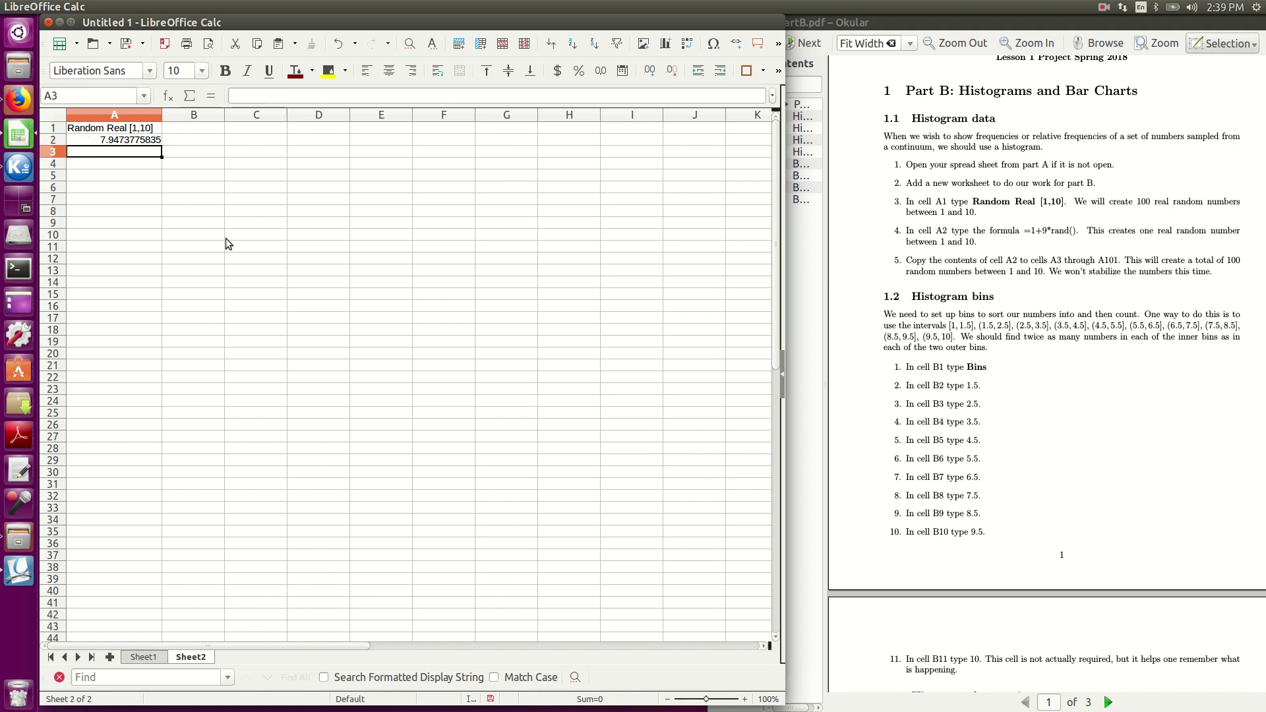
# Step: Copy the A2 random-number formula down through A101 to get 100 values
pyautogui.click(149, 141)
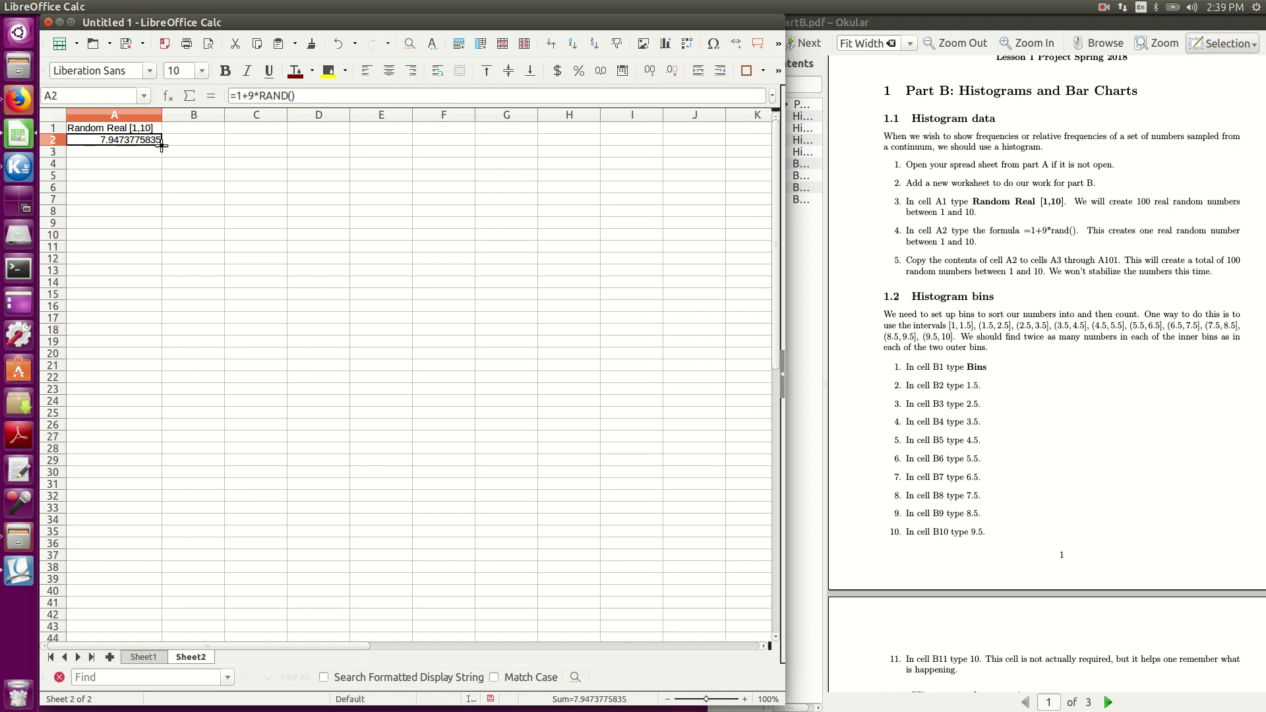
pyautogui.moveTo(161, 145); pyautogui.dragTo(125, 568)
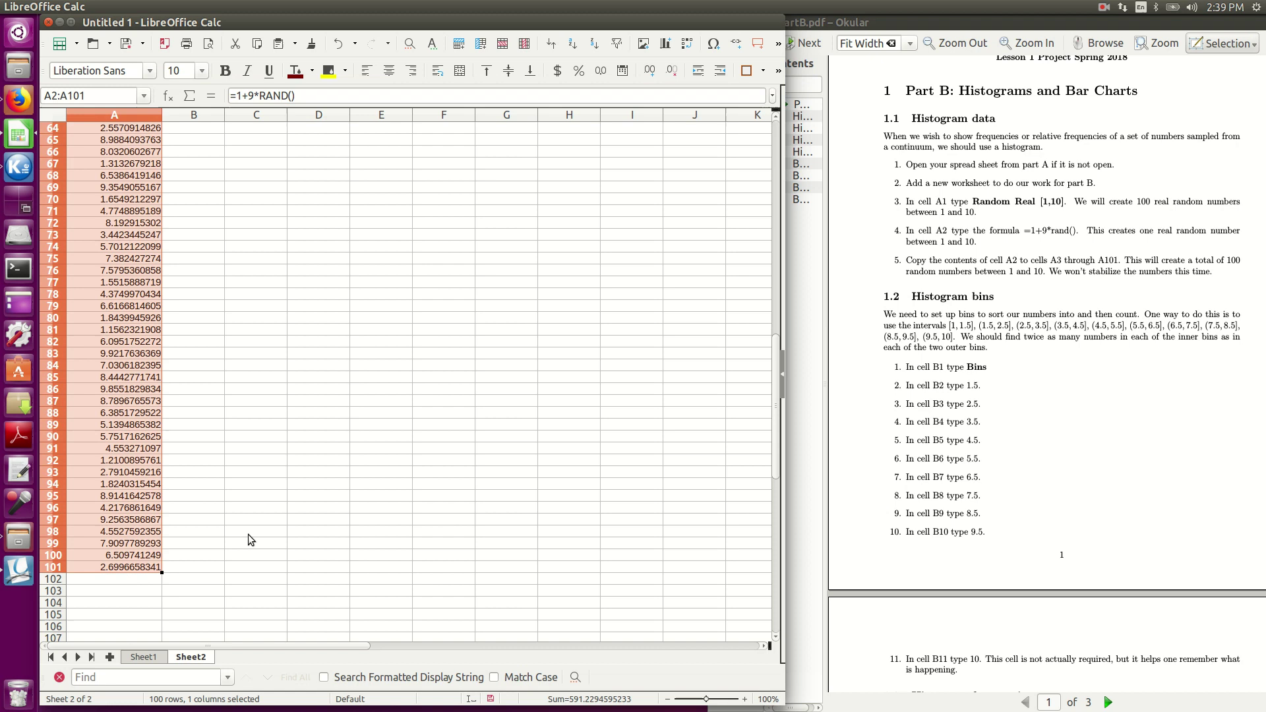
pyautogui.scroll(12, 248, 534)
pyautogui.scroll(9, 270, 394)
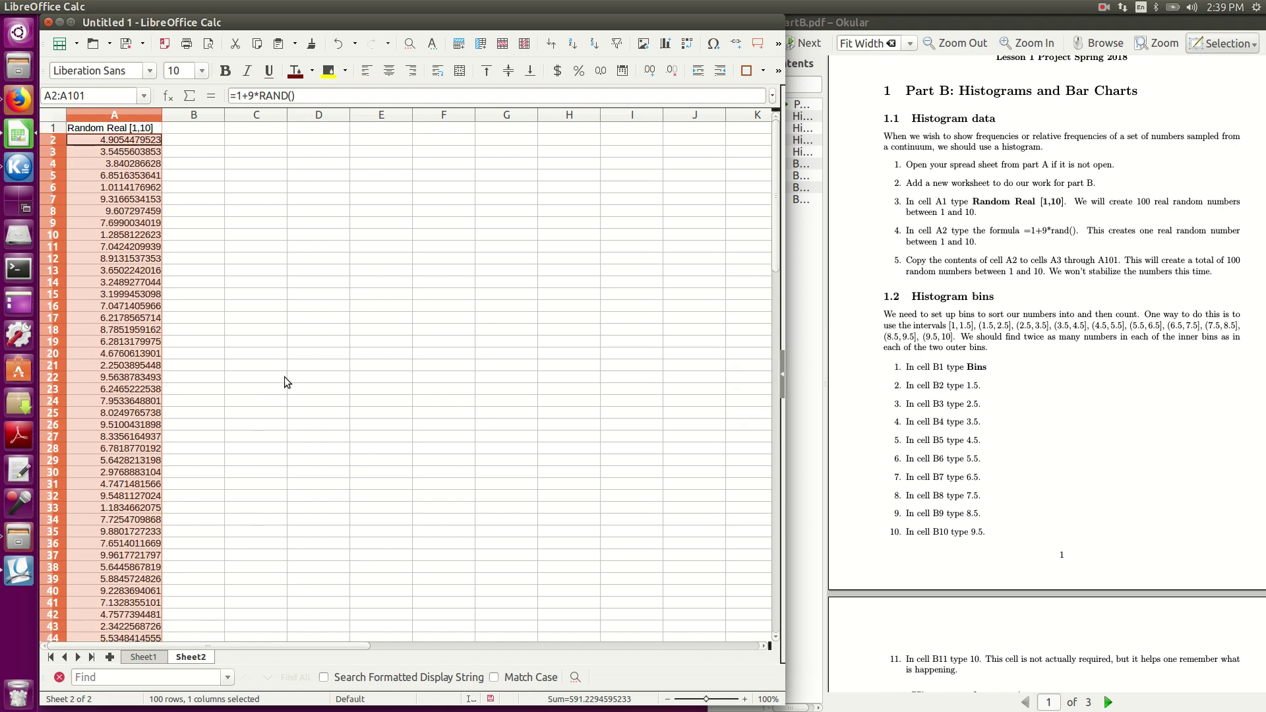
pyautogui.click(278, 353)
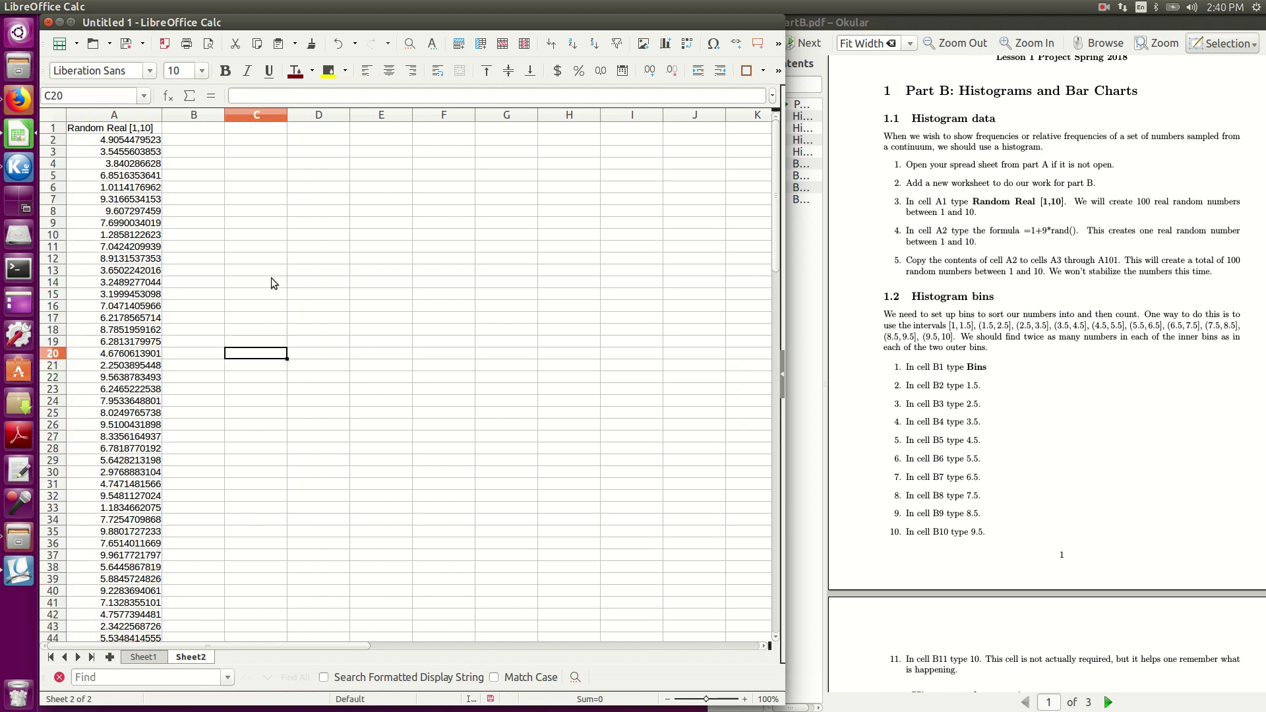
# Step: Enter the 'Bins' heading in B1 and bin limits 1.5 and 2.5 in B2:B3
pyautogui.click(207, 130)
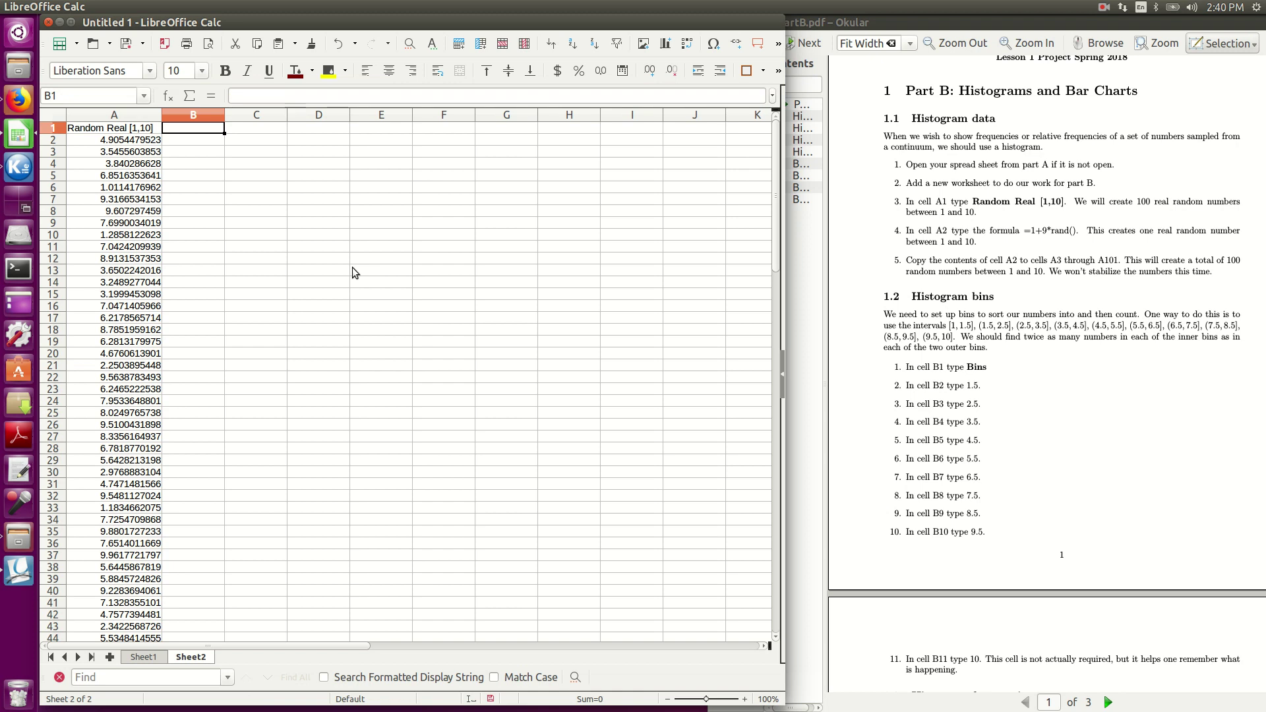
pyautogui.write('Bins')
pyautogui.press('Return')
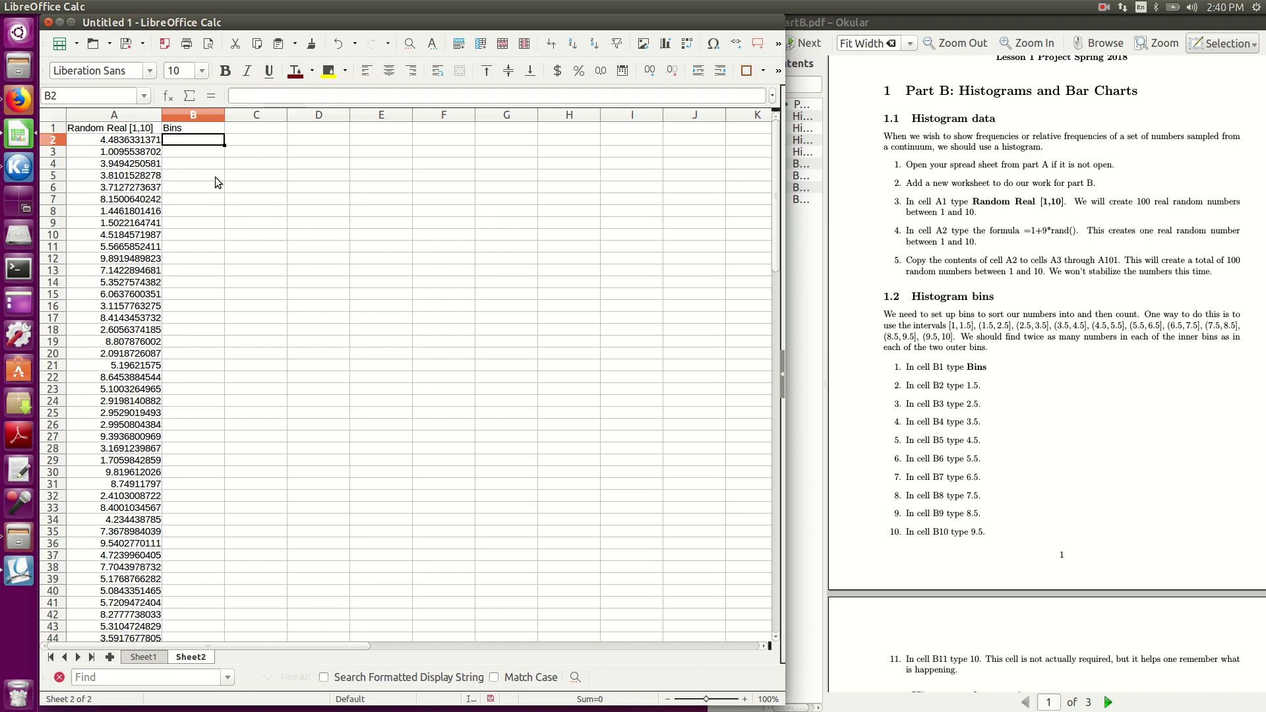
pyautogui.write('1.5')
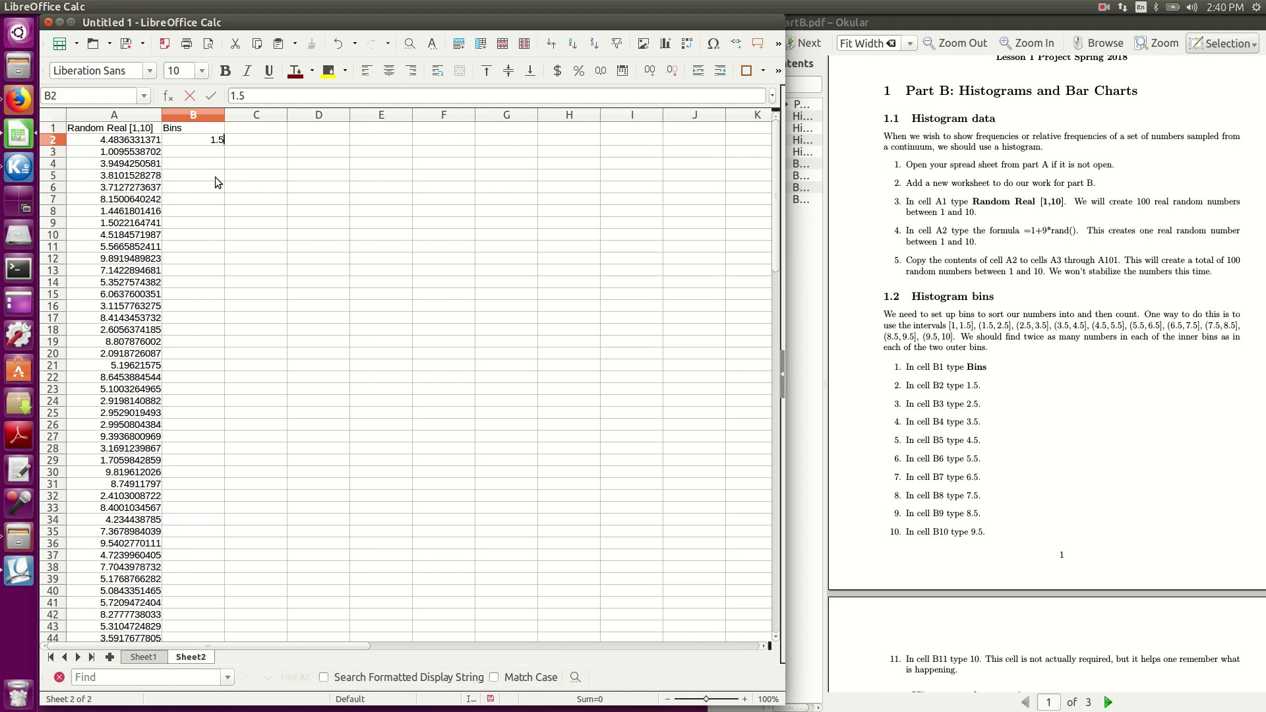
pyautogui.press('Return')
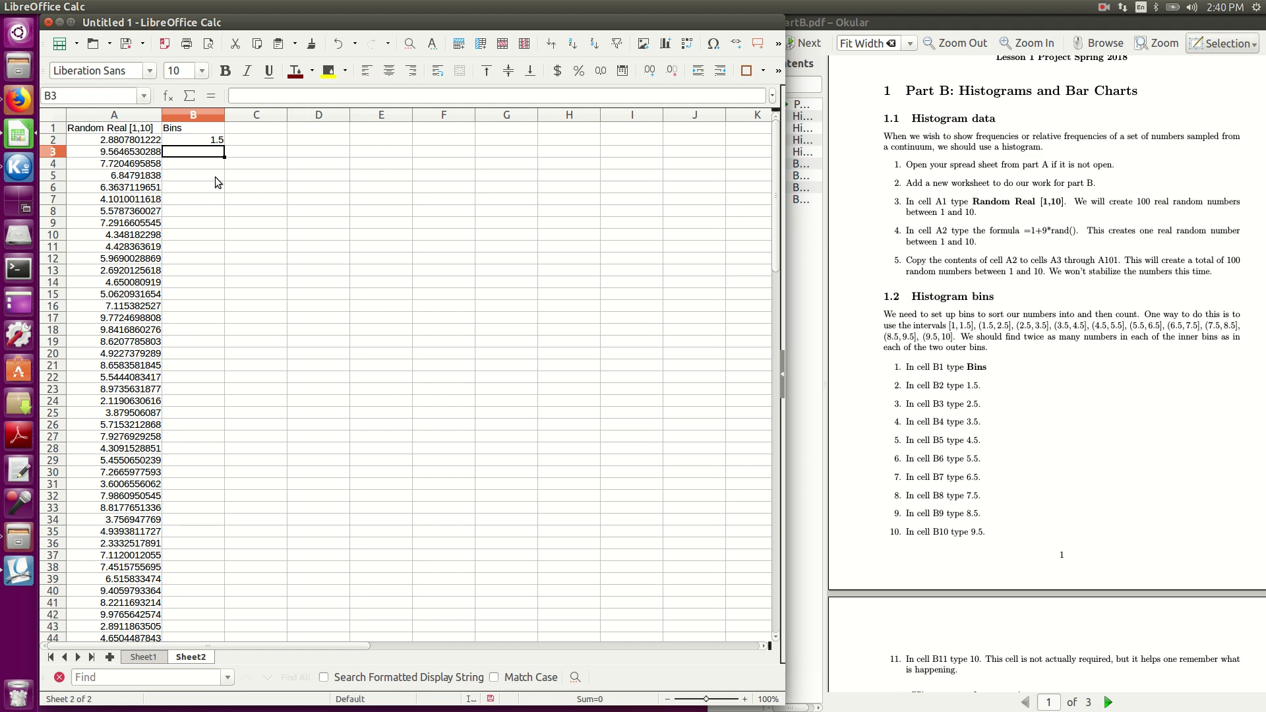
pyautogui.write('2.5')
pyautogui.press('Return')
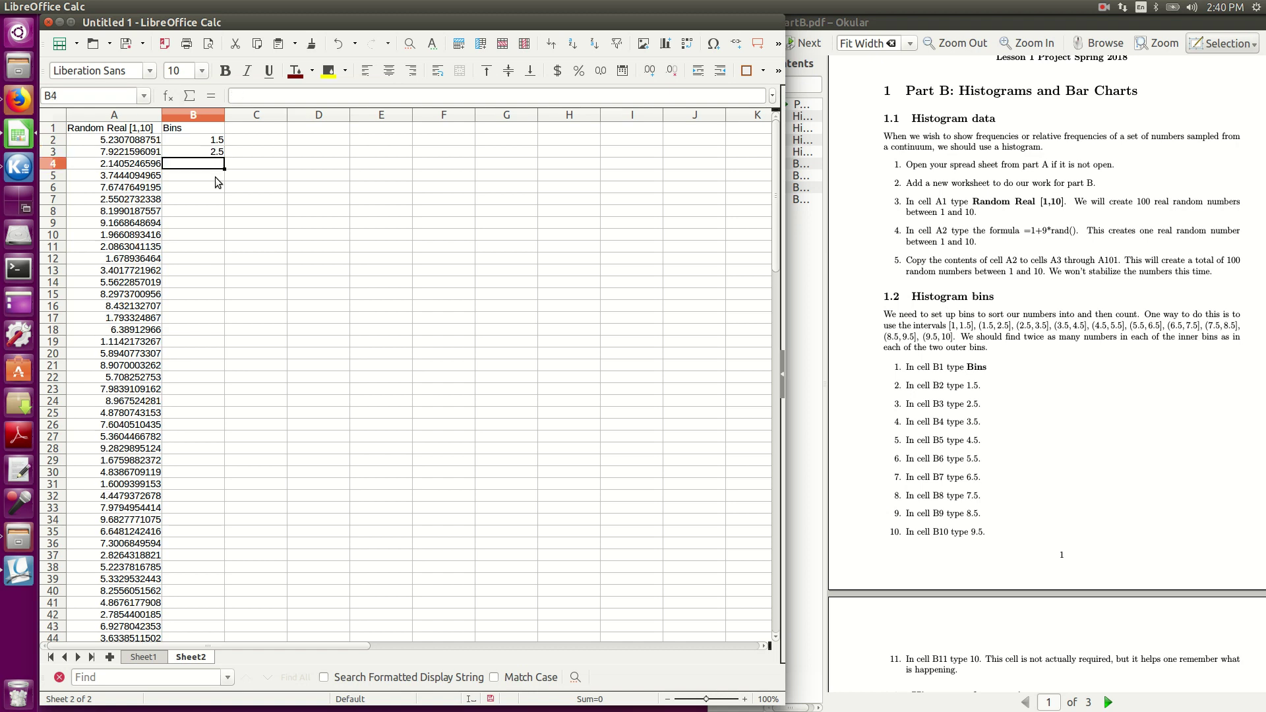
# Step: Extend the bin series in steps of 1 to 9.5 in B10, then put 10 in B11
pyautogui.click(213, 141)
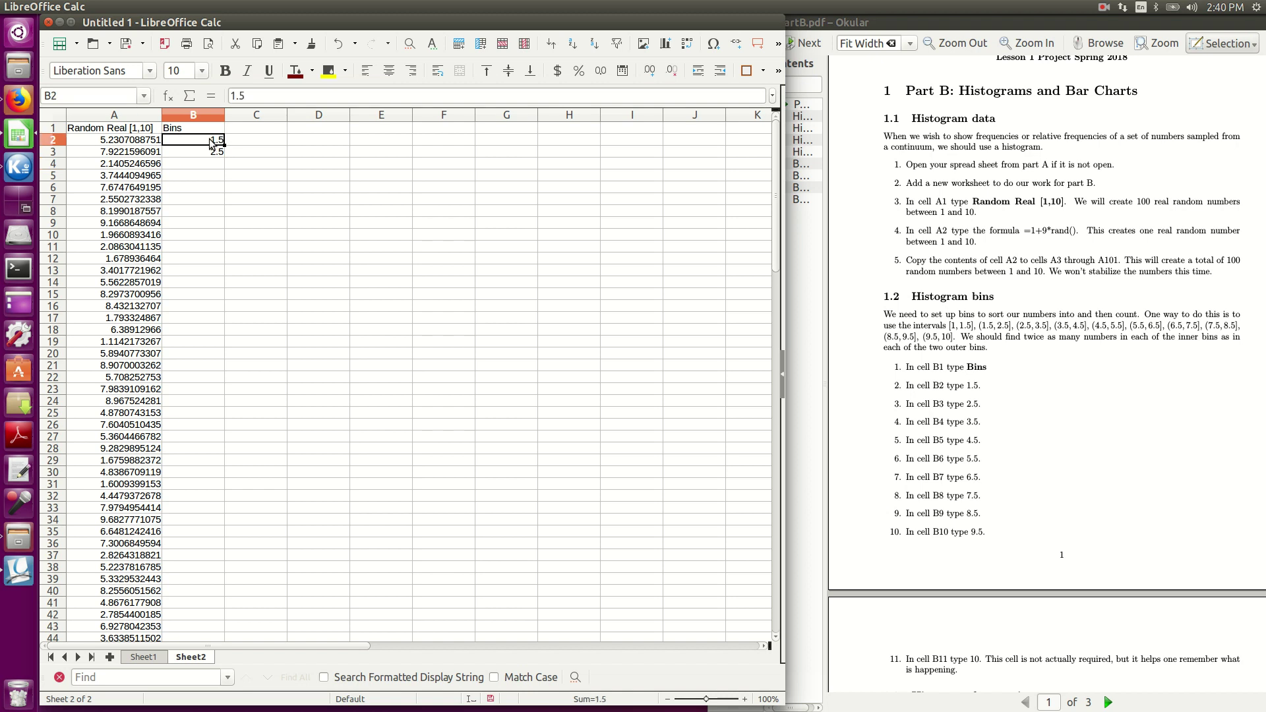
pyautogui.moveTo(213, 144); pyautogui.dragTo(216, 253)
pyautogui.click(213, 248)
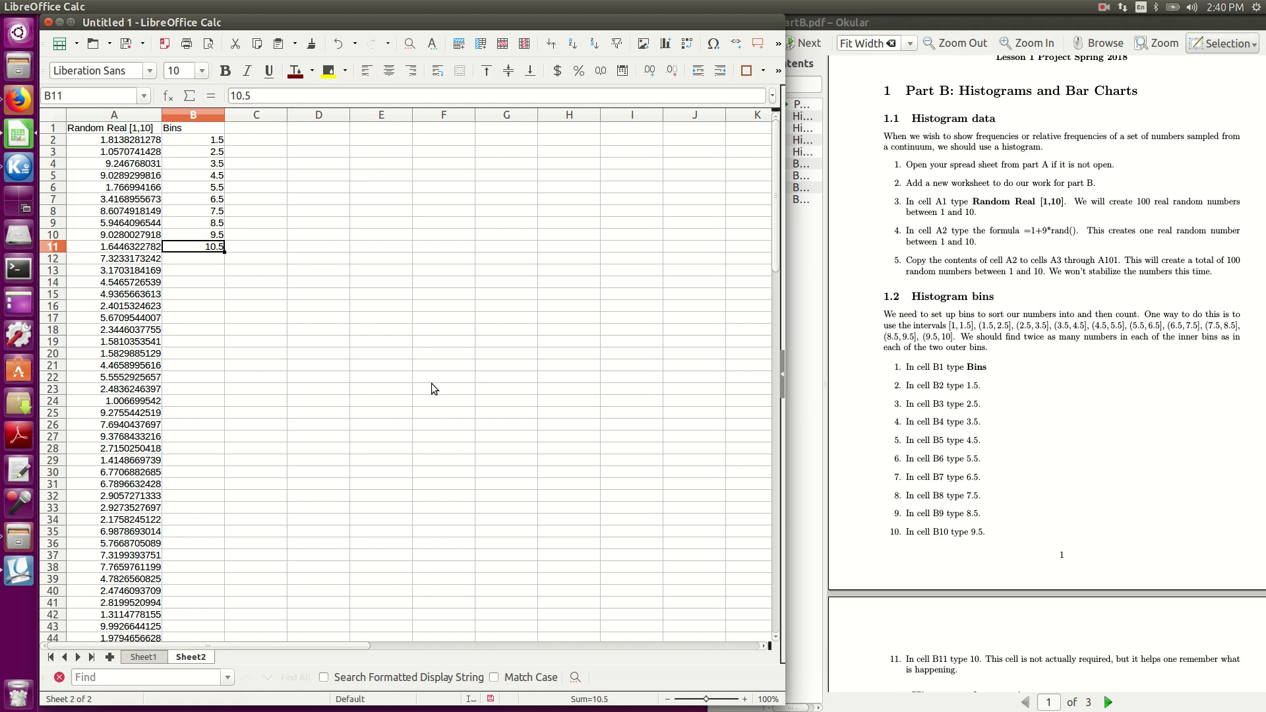
pyautogui.write('10')
pyautogui.press('Return')
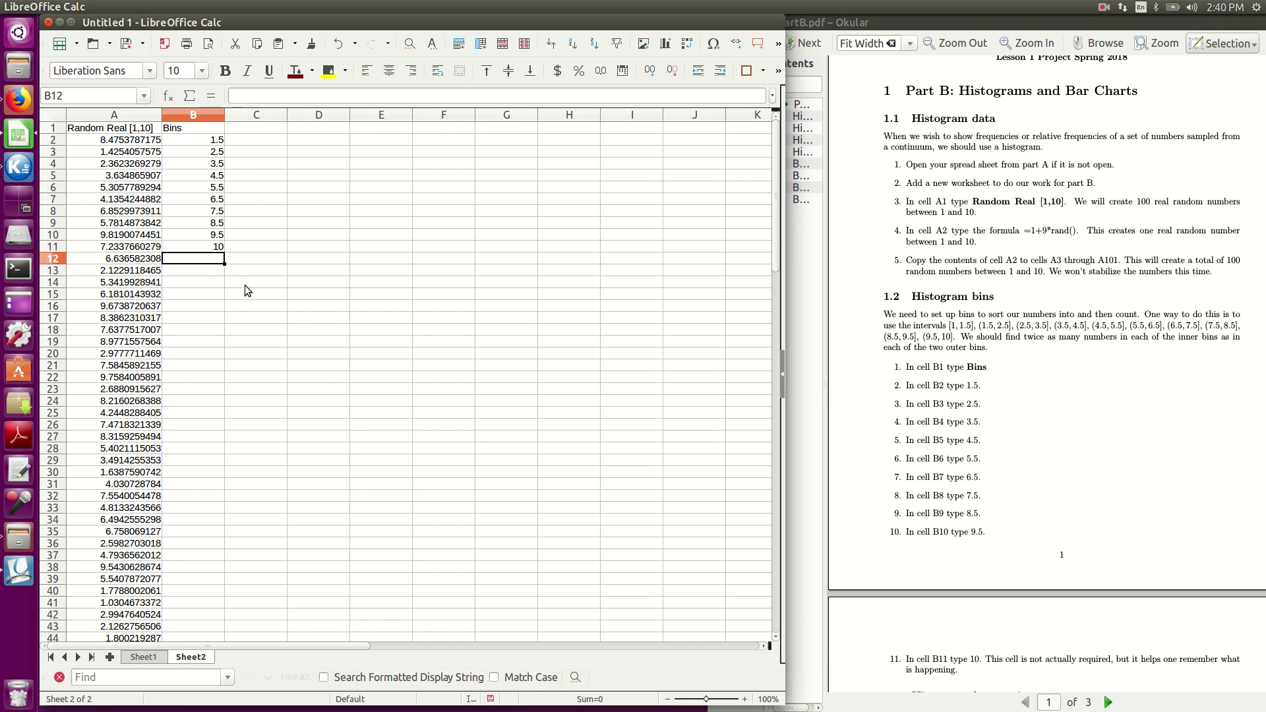
# Step: Enter 'Frequencies' in C1 and select C2:C11 for the counts
pyautogui.click(258, 128)
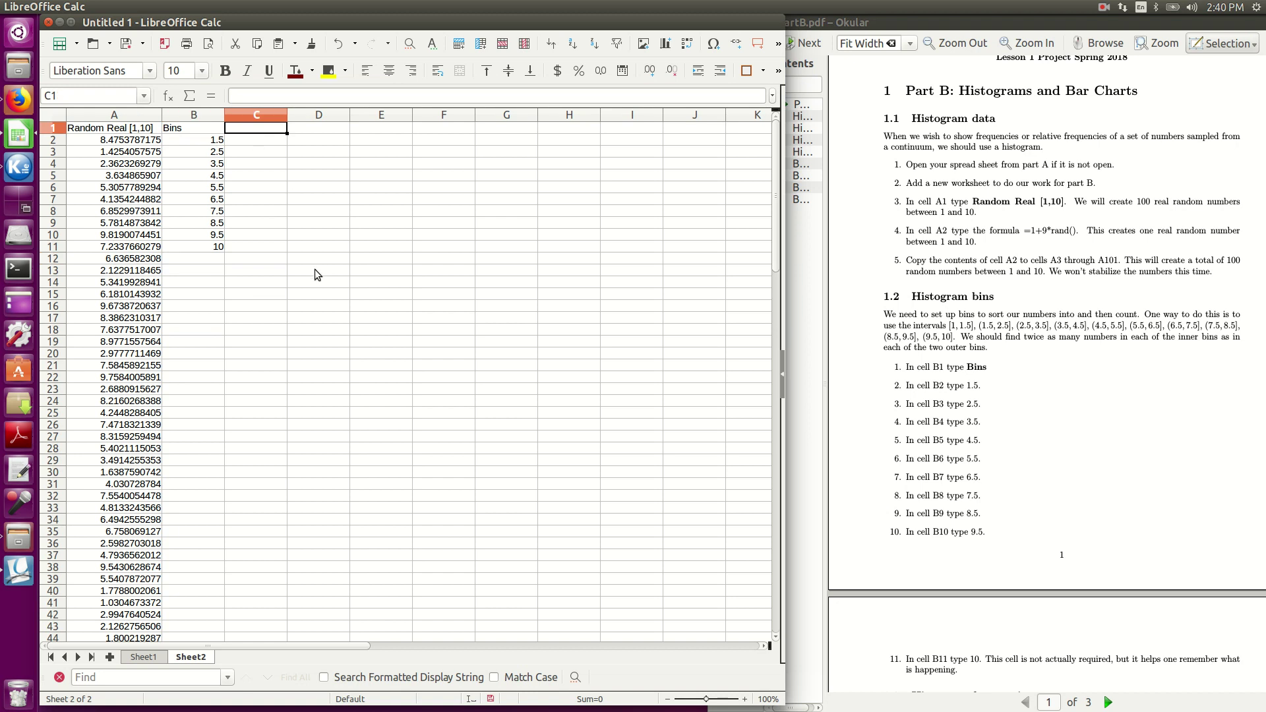
pyautogui.write('Frequencies')
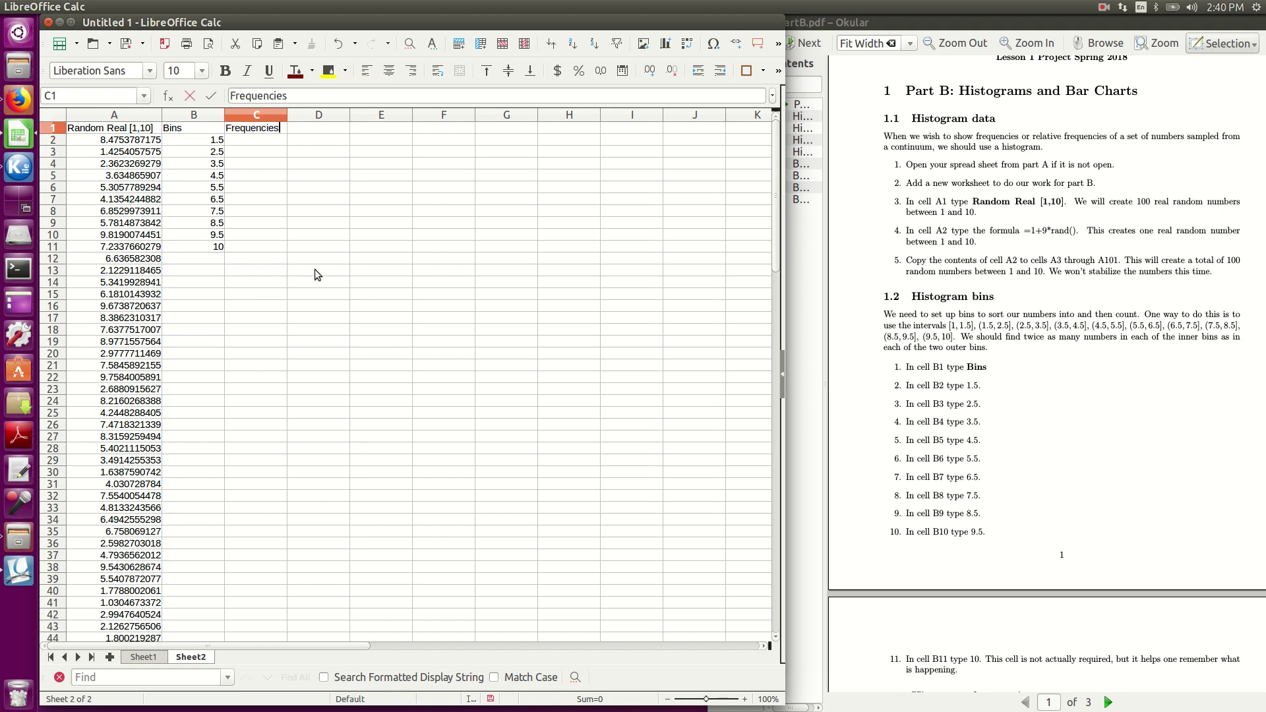
pyautogui.press('Return')
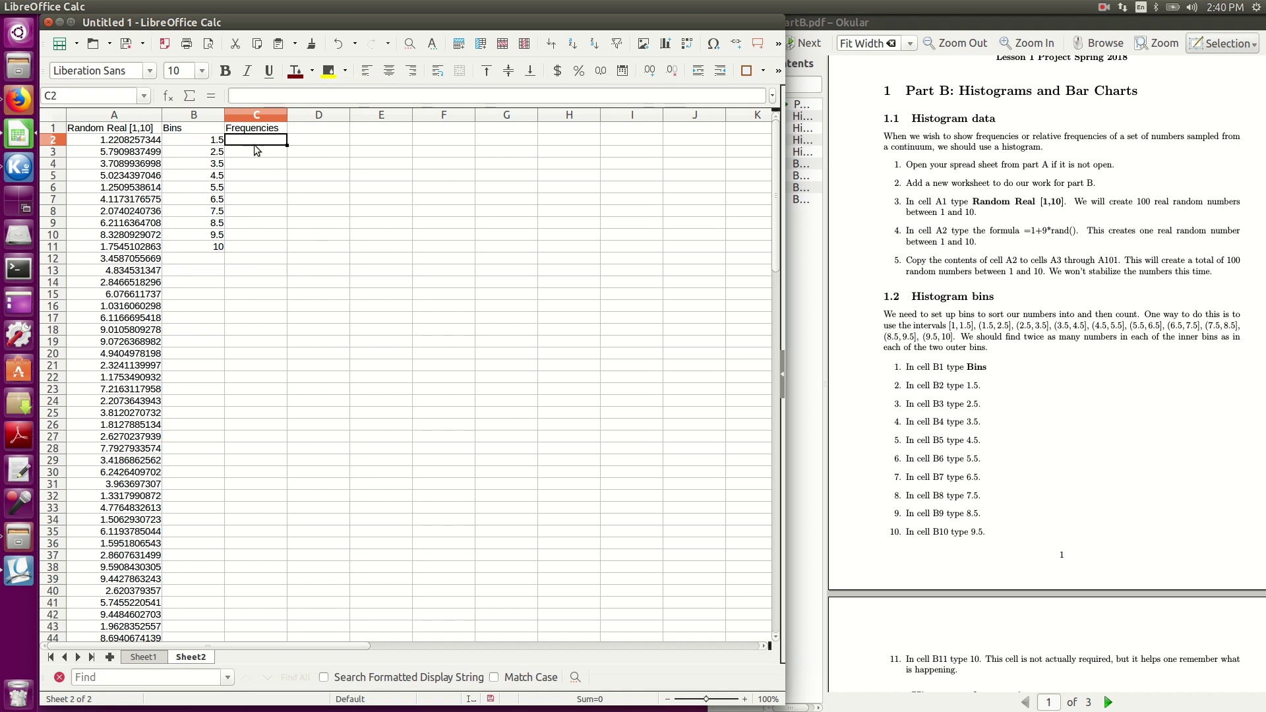
pyautogui.moveTo(255, 144); pyautogui.dragTo(249, 247)
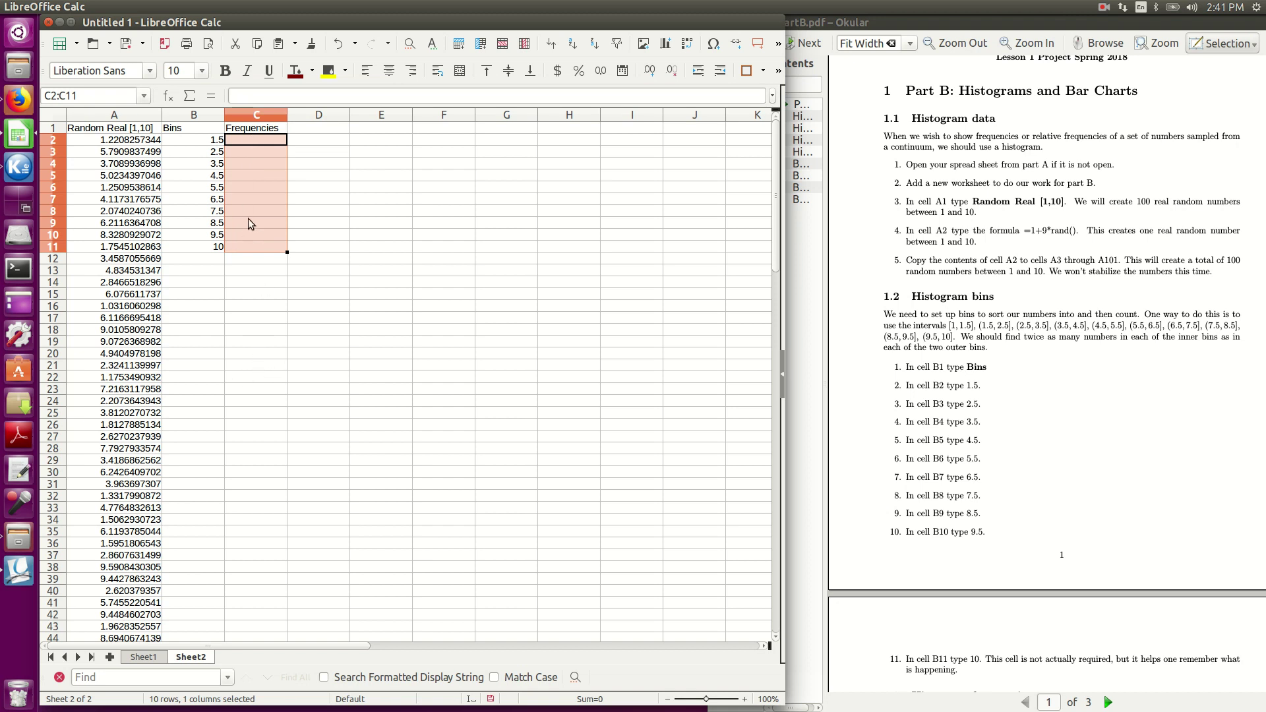
pyautogui.click(330, 187)
pyautogui.click(248, 139)
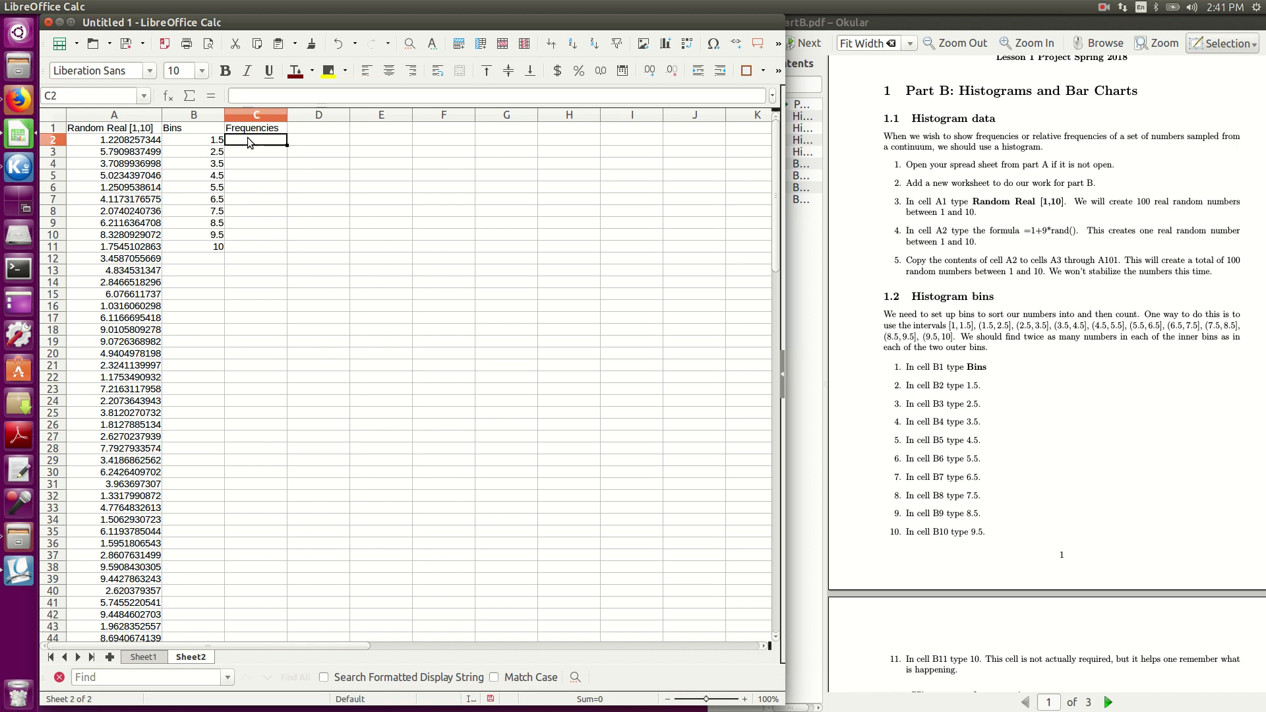
pyautogui.moveTo(250, 140); pyautogui.dragTo(252, 244)
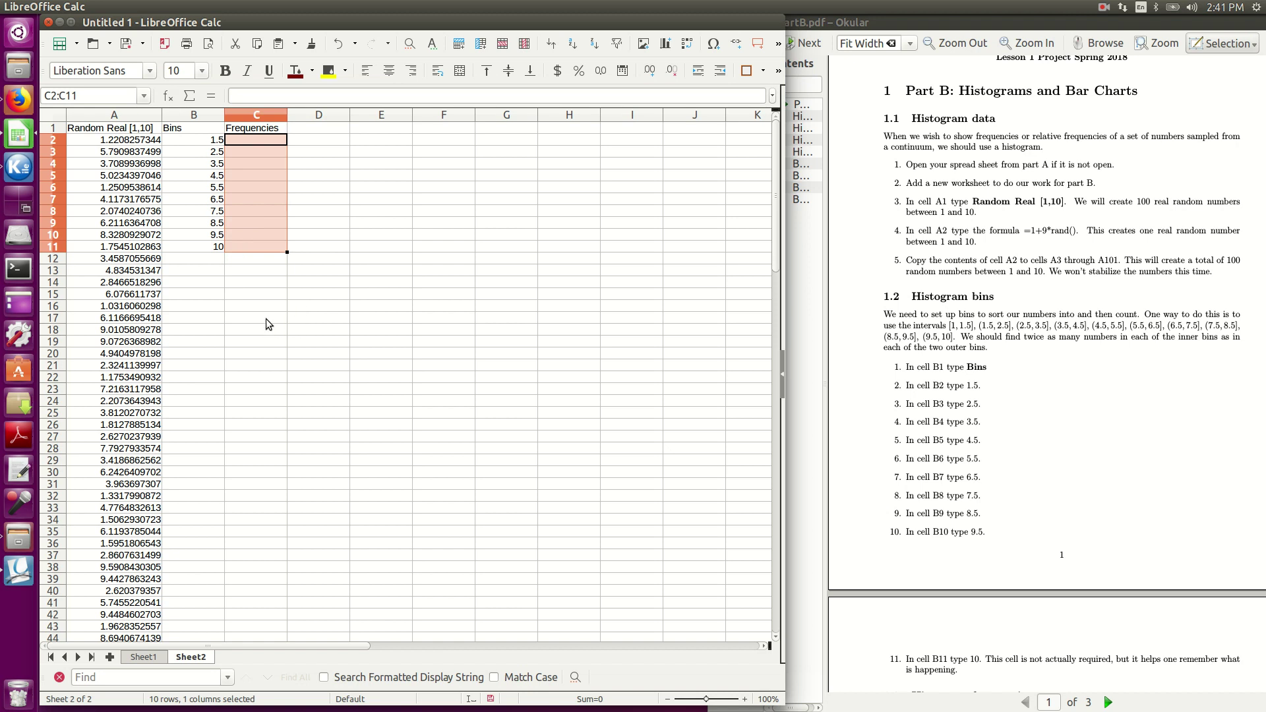
# Step: Enter =FREQUENCY(A2:A101,B2:B10) across C2:C11 as an array formula
pyautogui.write('=')
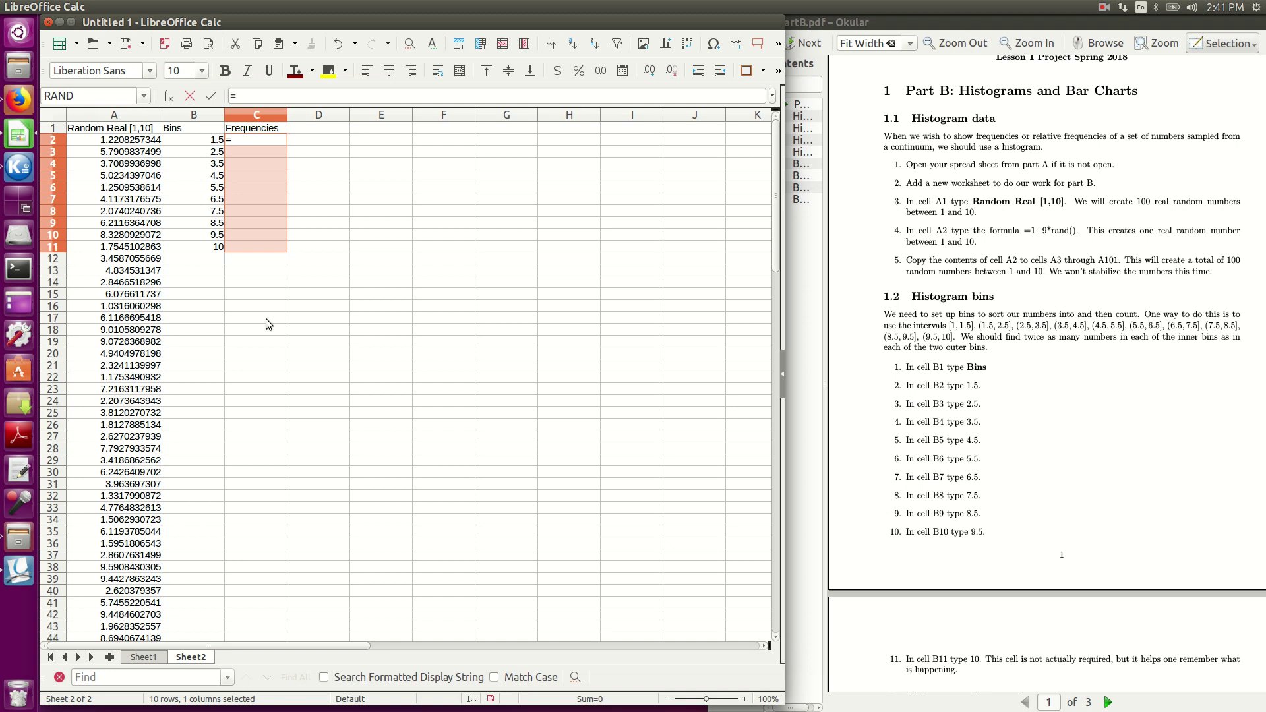
pyautogui.write('frequ')
pyautogui.write('ency')
pyautogui.write('ency')
pyautogui.write('(')
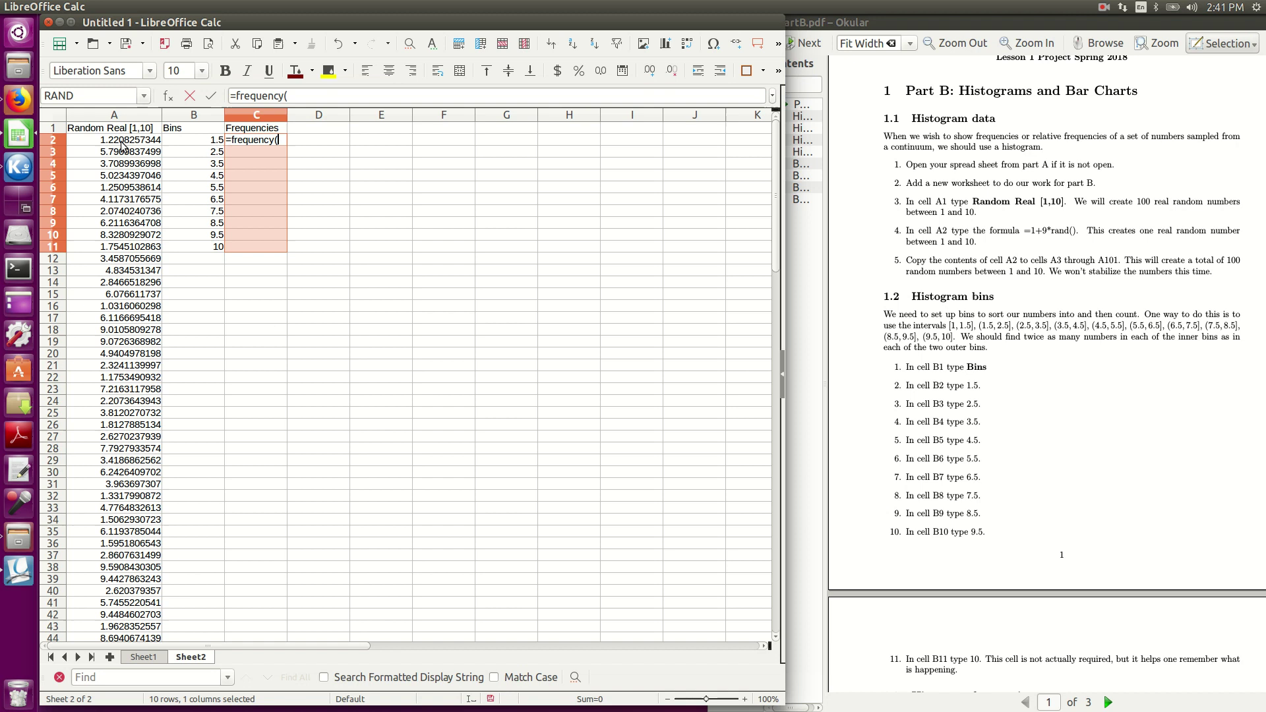
pyautogui.moveTo(122, 144); pyautogui.dragTo(102, 490)
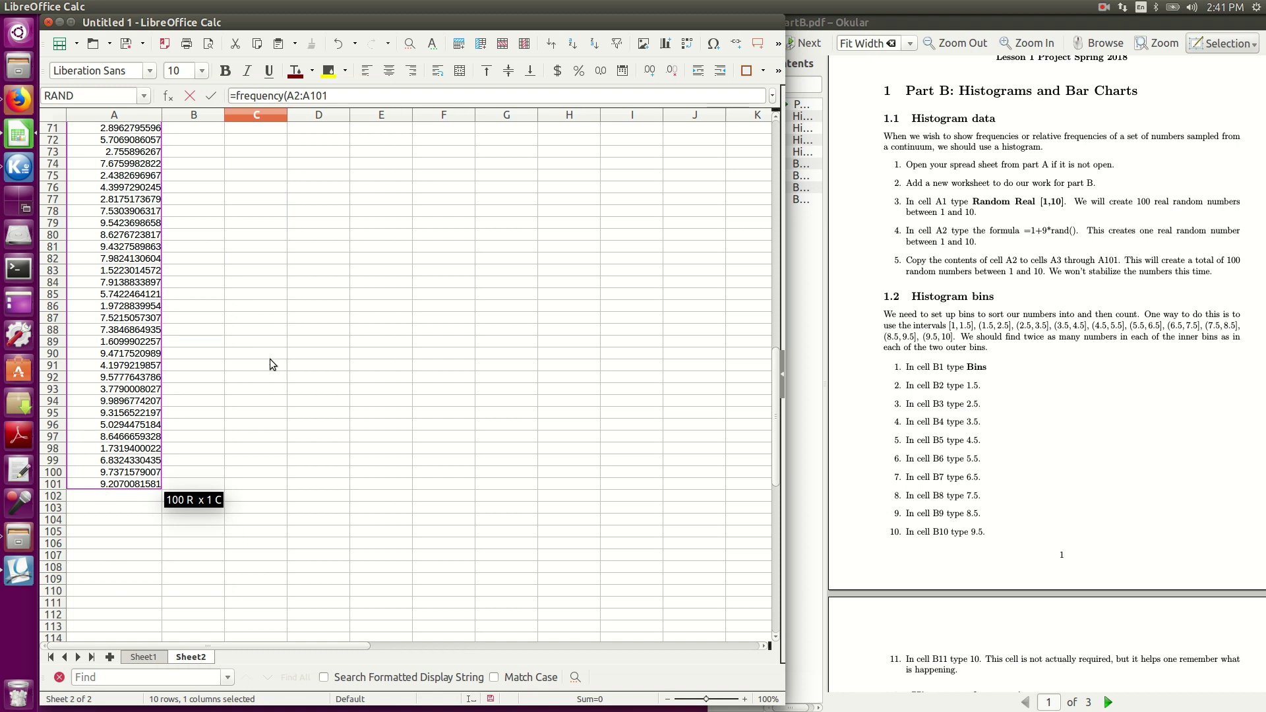
pyautogui.scroll(10, 270, 359)
pyautogui.scroll(13, 271, 238)
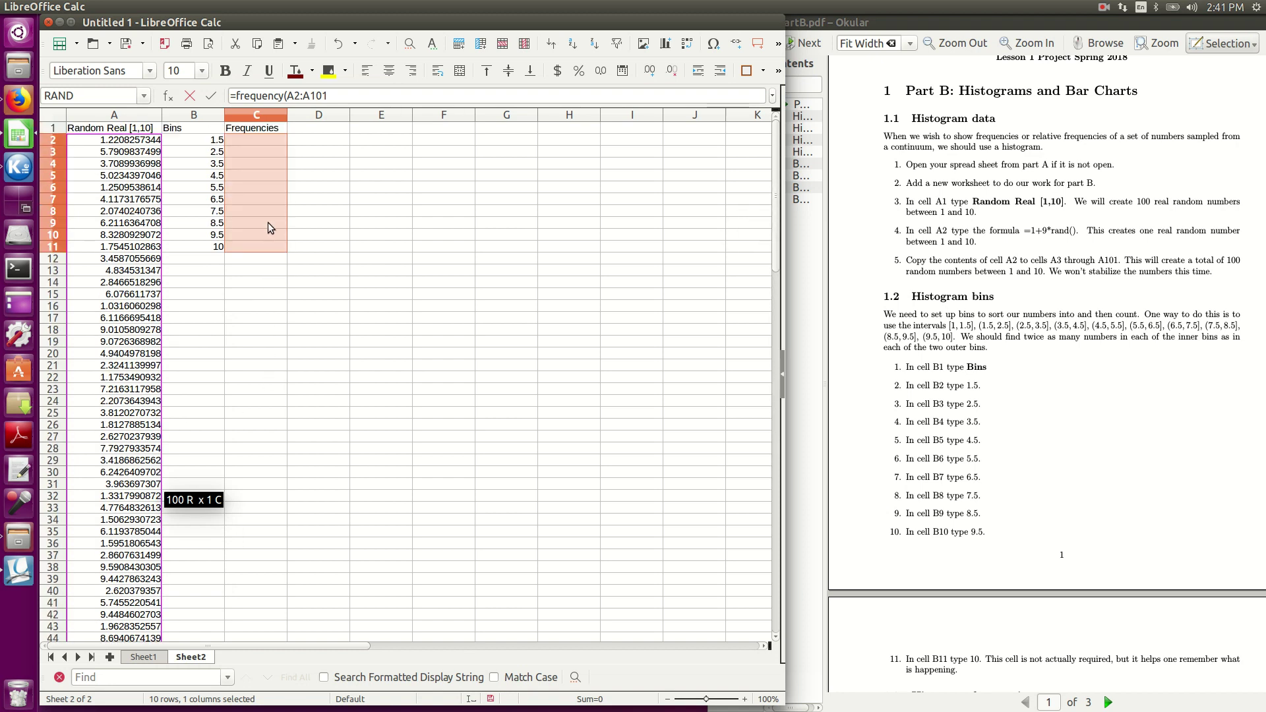
pyautogui.write(',')
pyautogui.moveTo(190, 140); pyautogui.dragTo(189, 235)
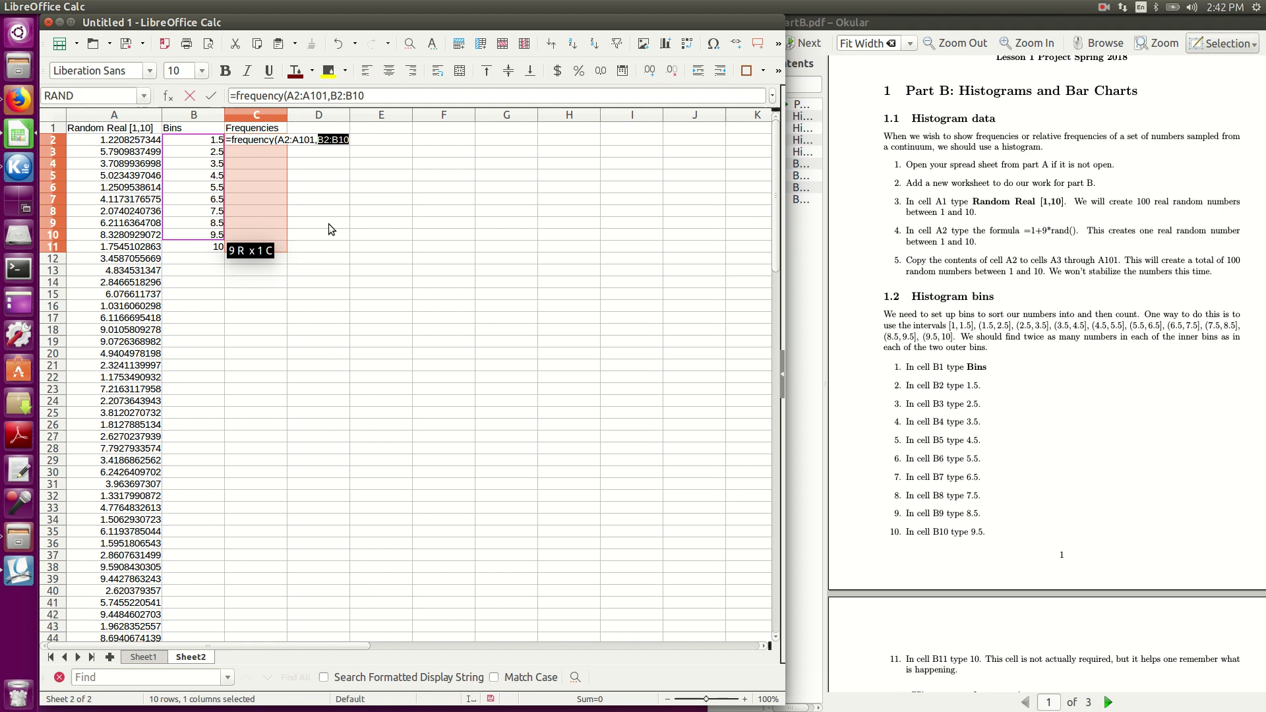
pyautogui.write(')')
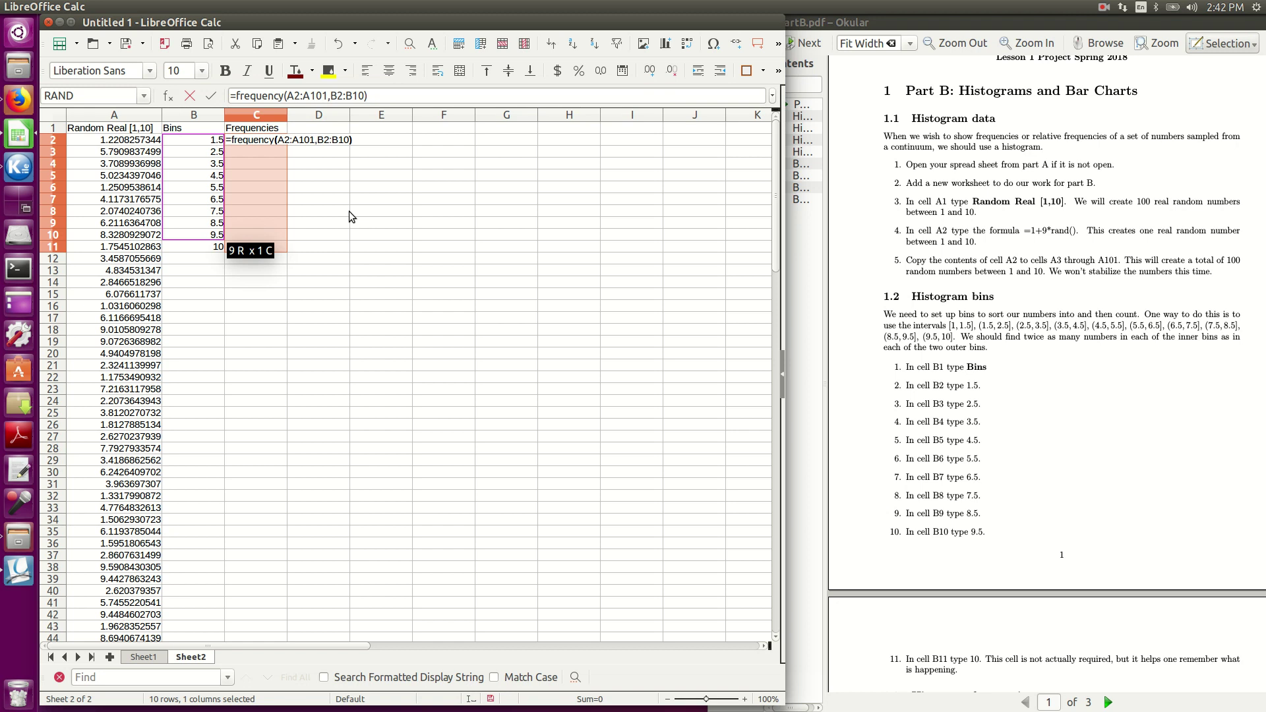
pyautogui.hotkey('ctrl', 'shift', 'Return')
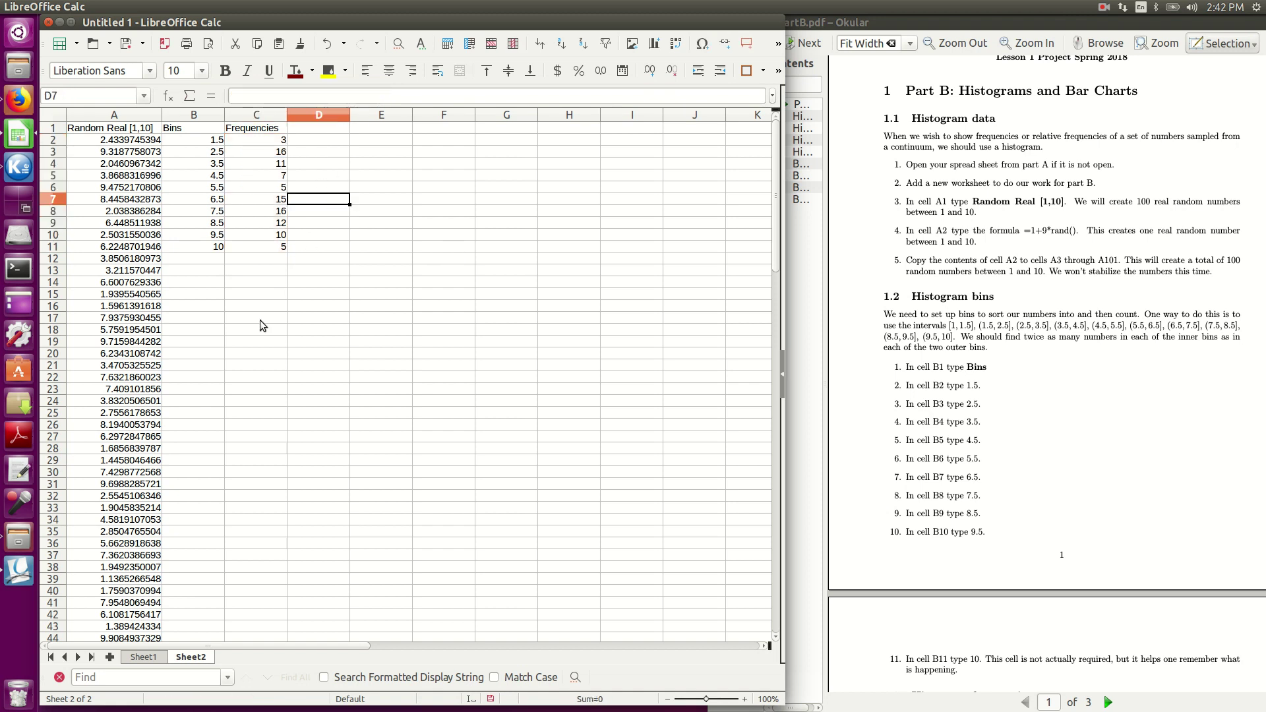
pyautogui.click(243, 306)
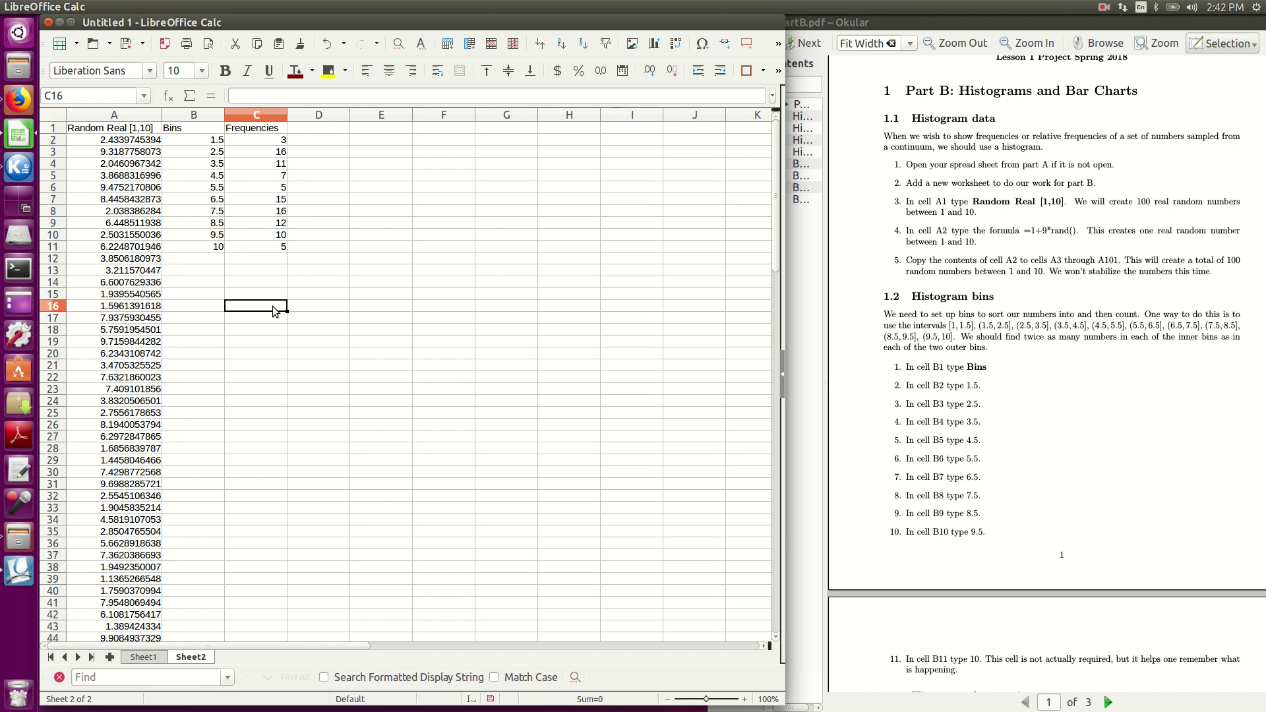
pyautogui.write('3')
pyautogui.press('Return')
pyautogui.write('3')
pyautogui.press('Return')
pyautogui.write('3 ')
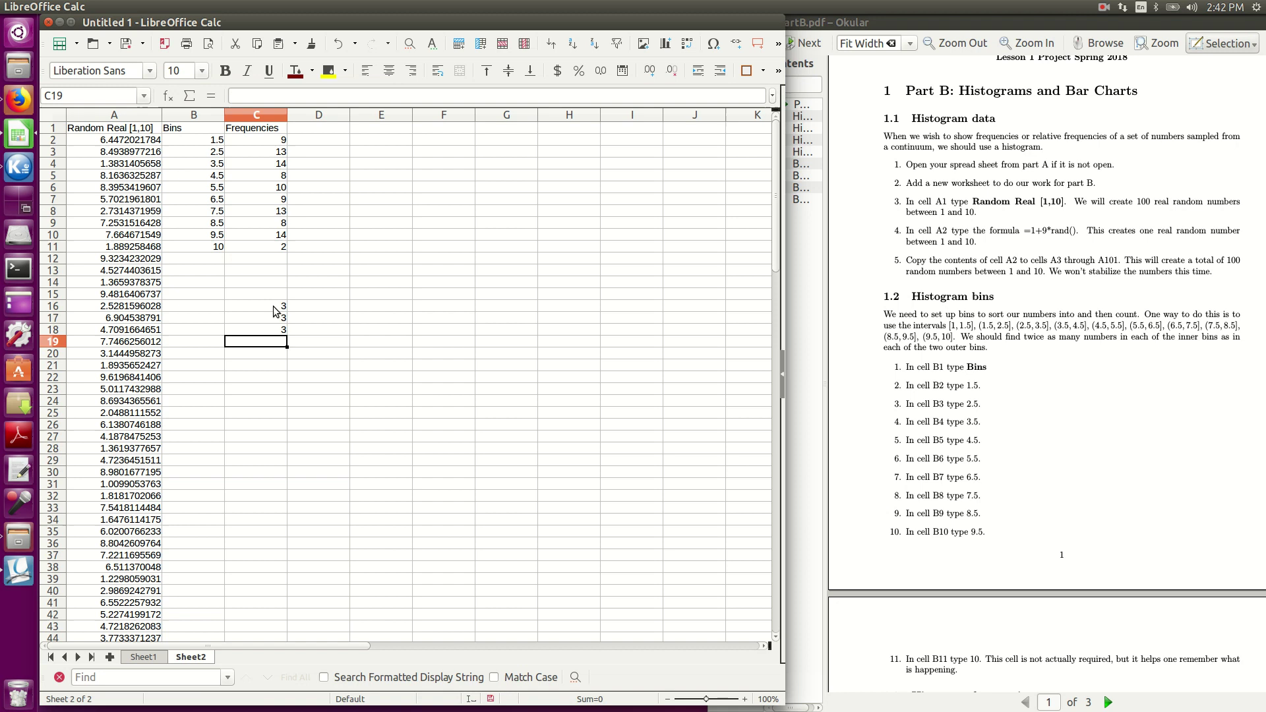
pyautogui.write('3 3 3 3')
pyautogui.press('Return')
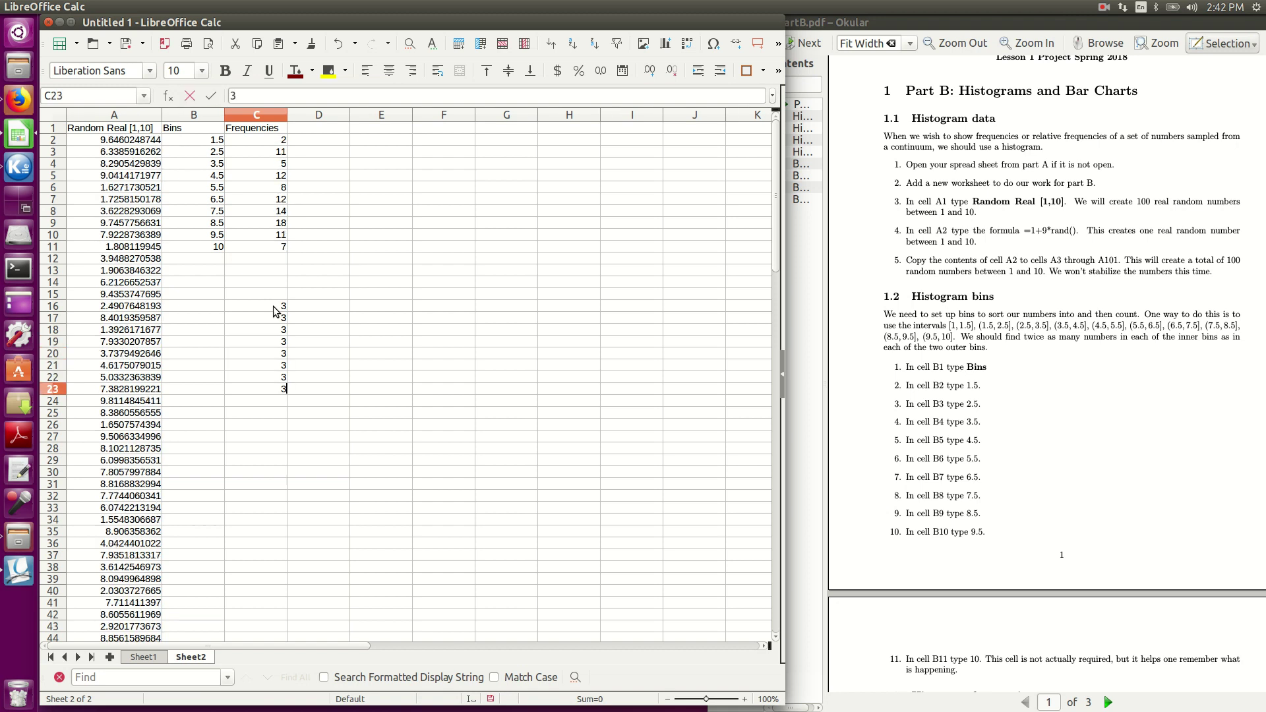
pyautogui.write('3')
pyautogui.moveTo(271, 304); pyautogui.dragTo(262, 385)
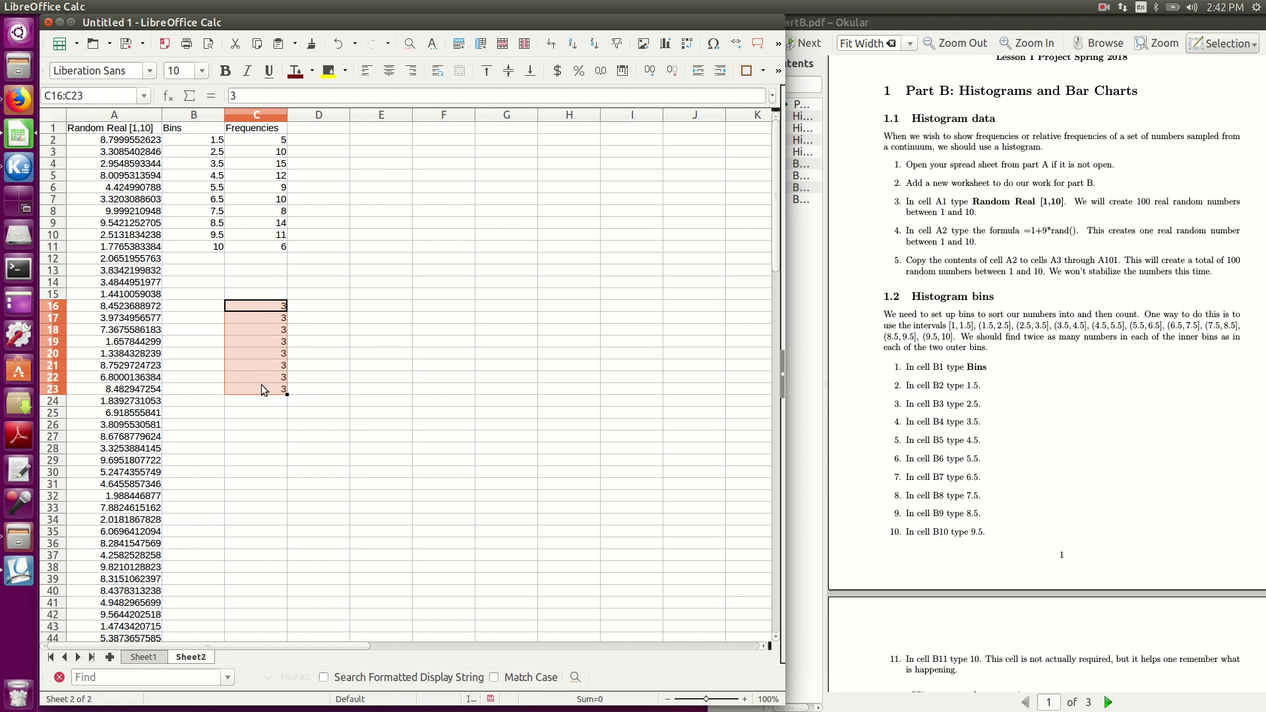
pyautogui.press('Delete')
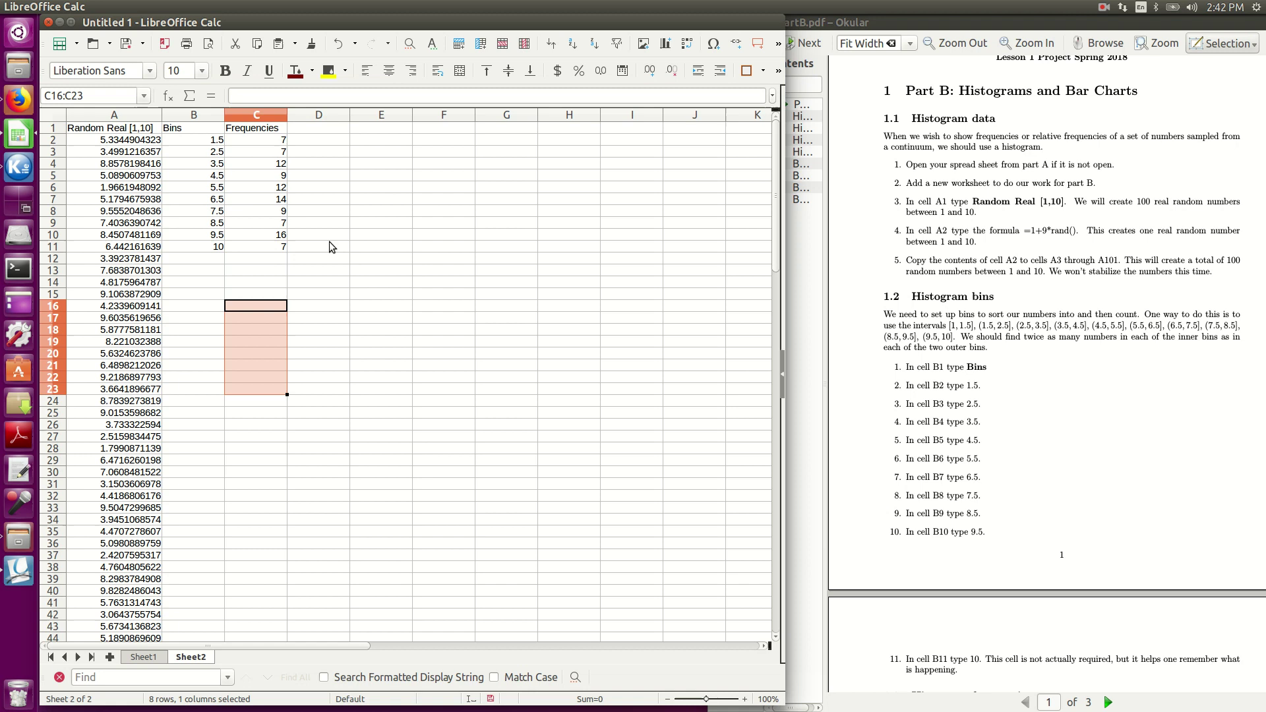
pyautogui.click(336, 293)
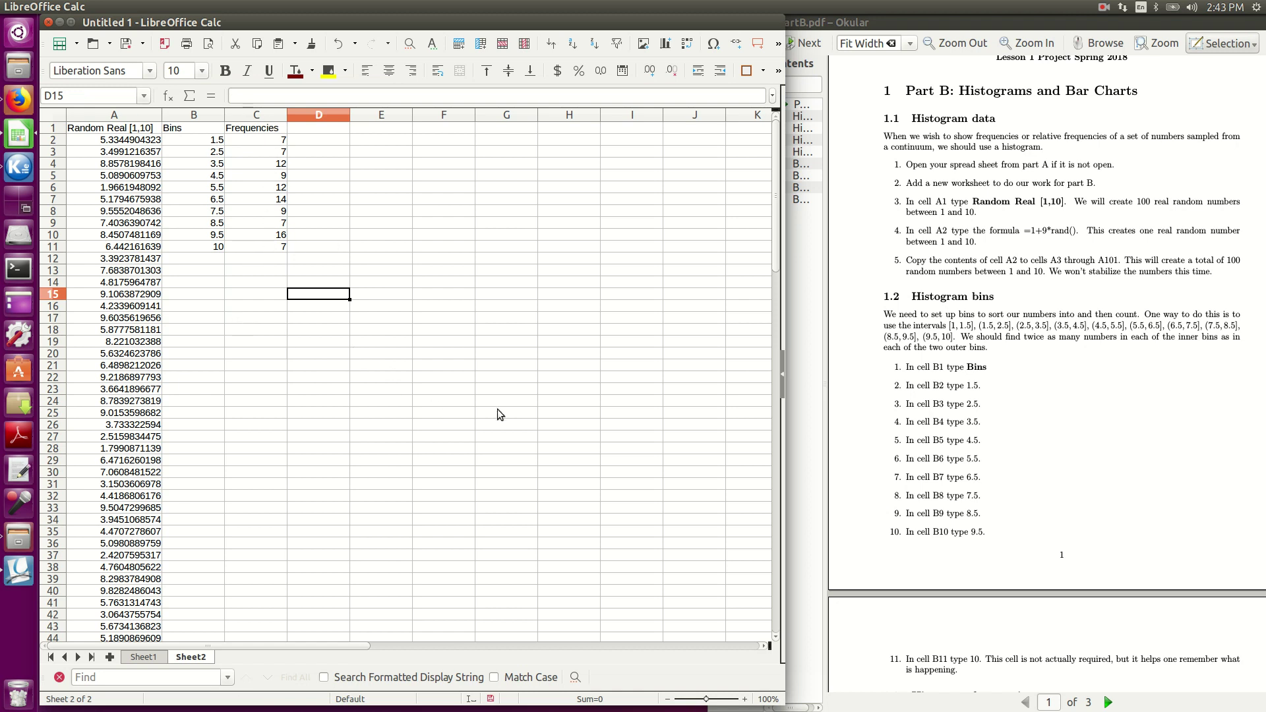
# Step: Select the ten FREQUENCY results in C2:C11
pyautogui.scroll(-10, 907, 396)
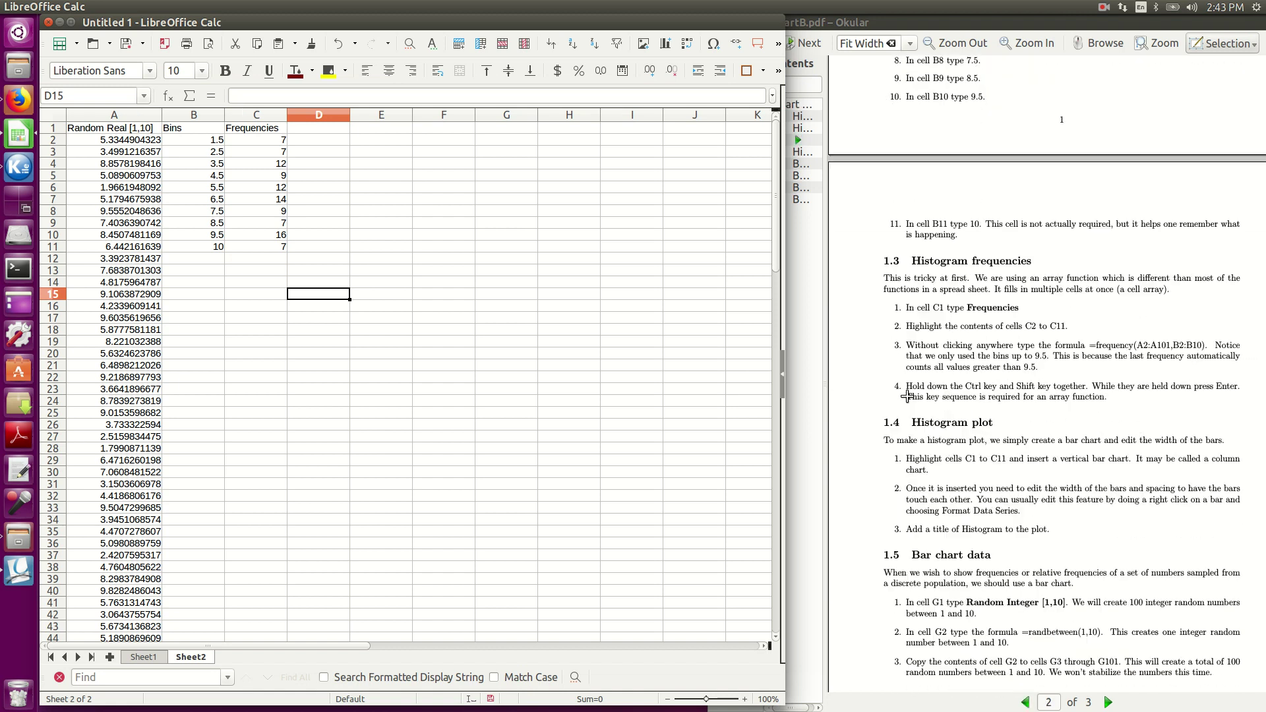
pyautogui.scroll(-2, 907, 397)
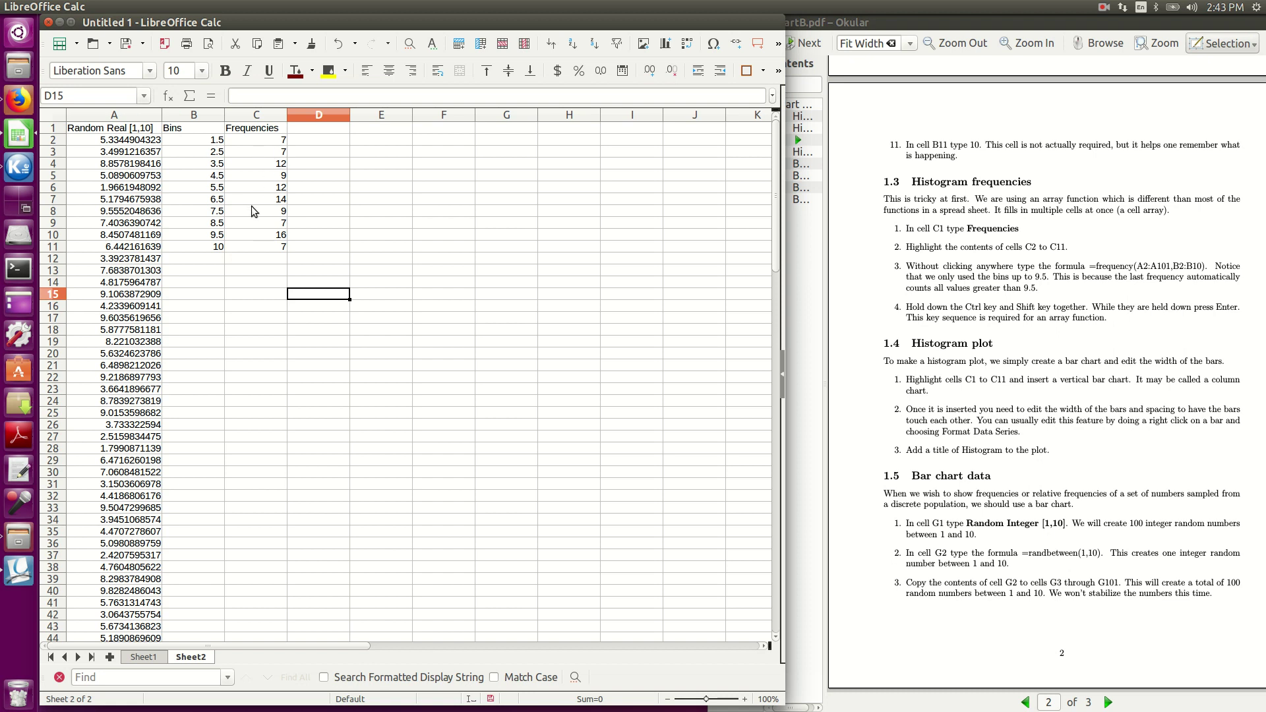
pyautogui.click(354, 262)
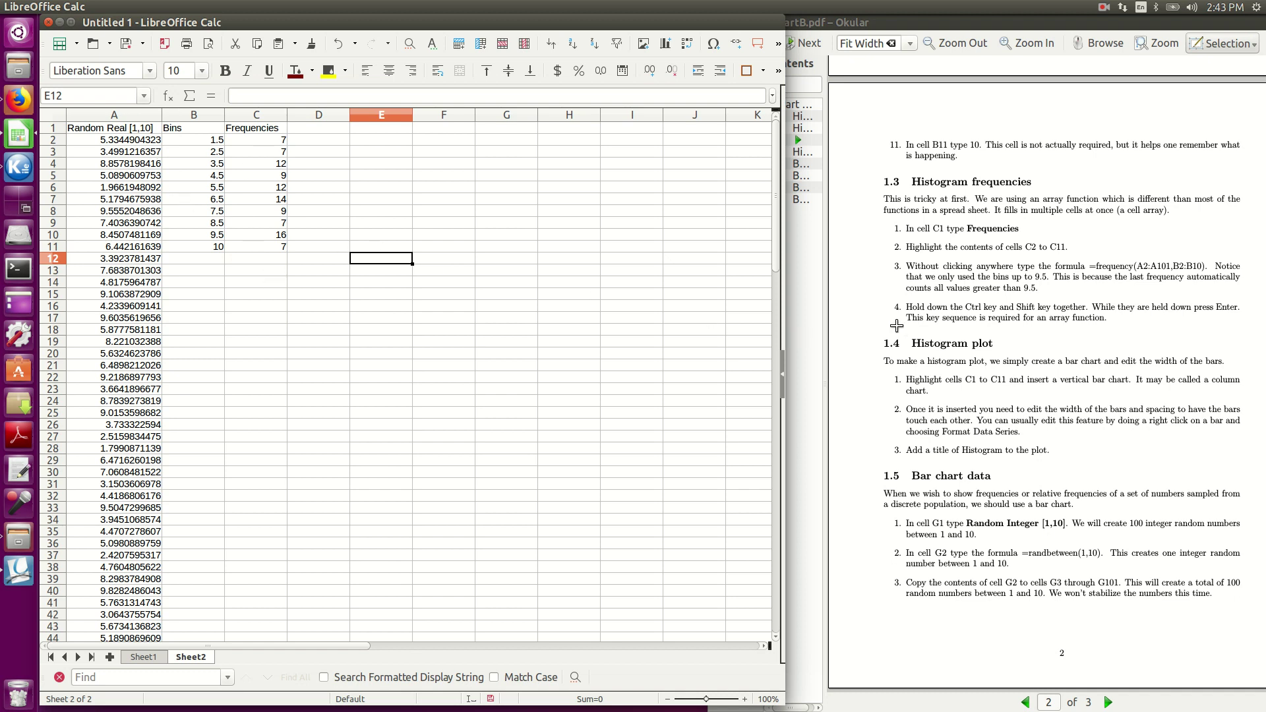
pyautogui.scroll(-1, 896, 323)
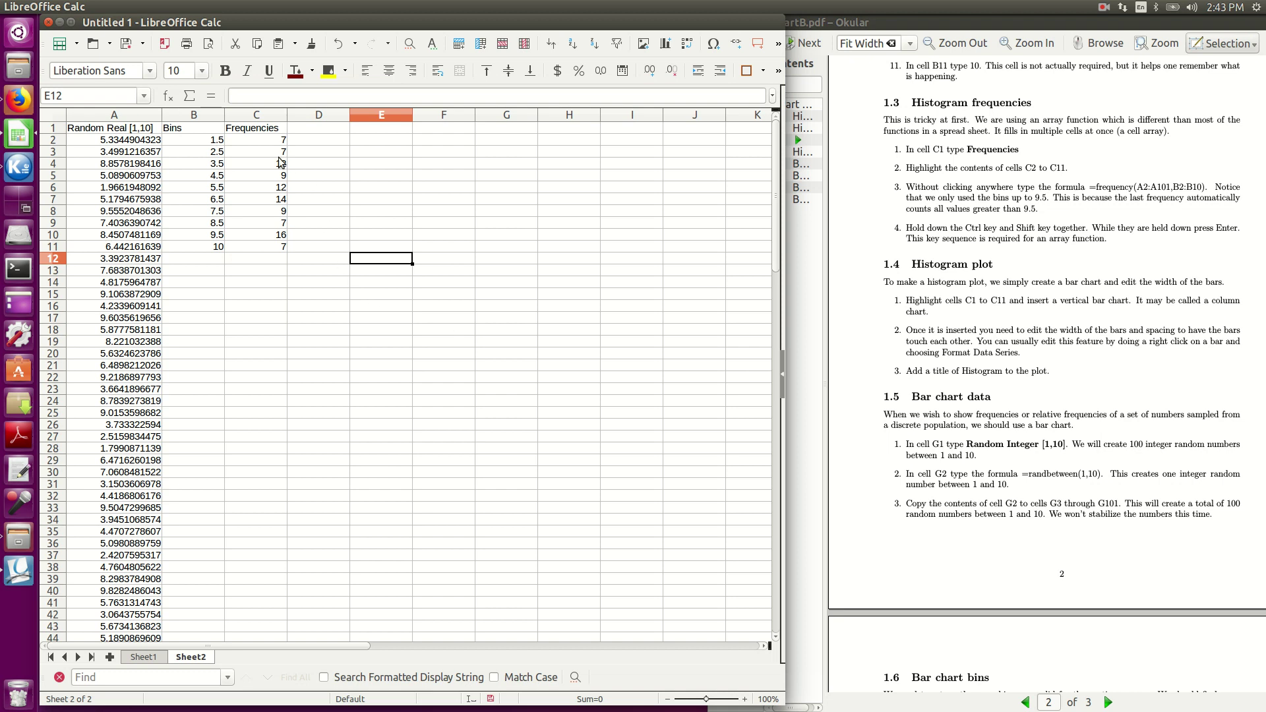
pyautogui.moveTo(270, 140); pyautogui.dragTo(258, 248)
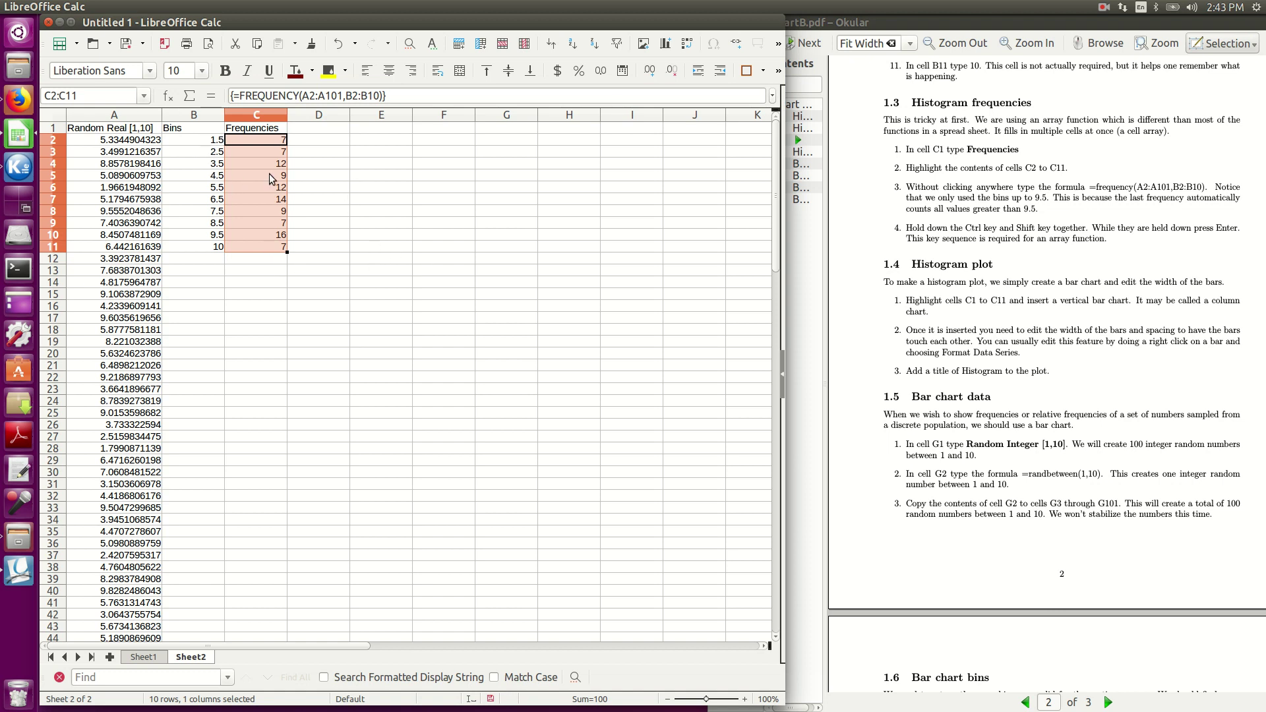
# Step: Insert a Column chart of the counts and advance the wizard to Chart Elements
pyautogui.moveTo(178, 8)
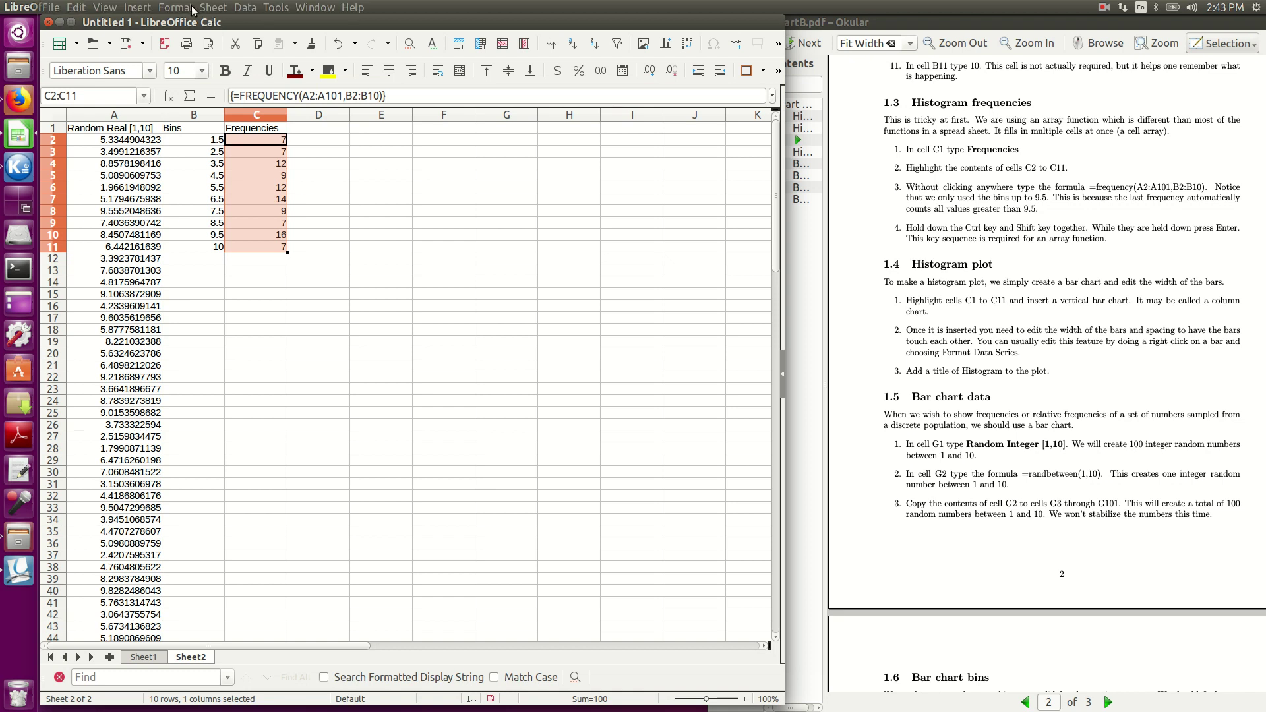
pyautogui.click(140, 8)
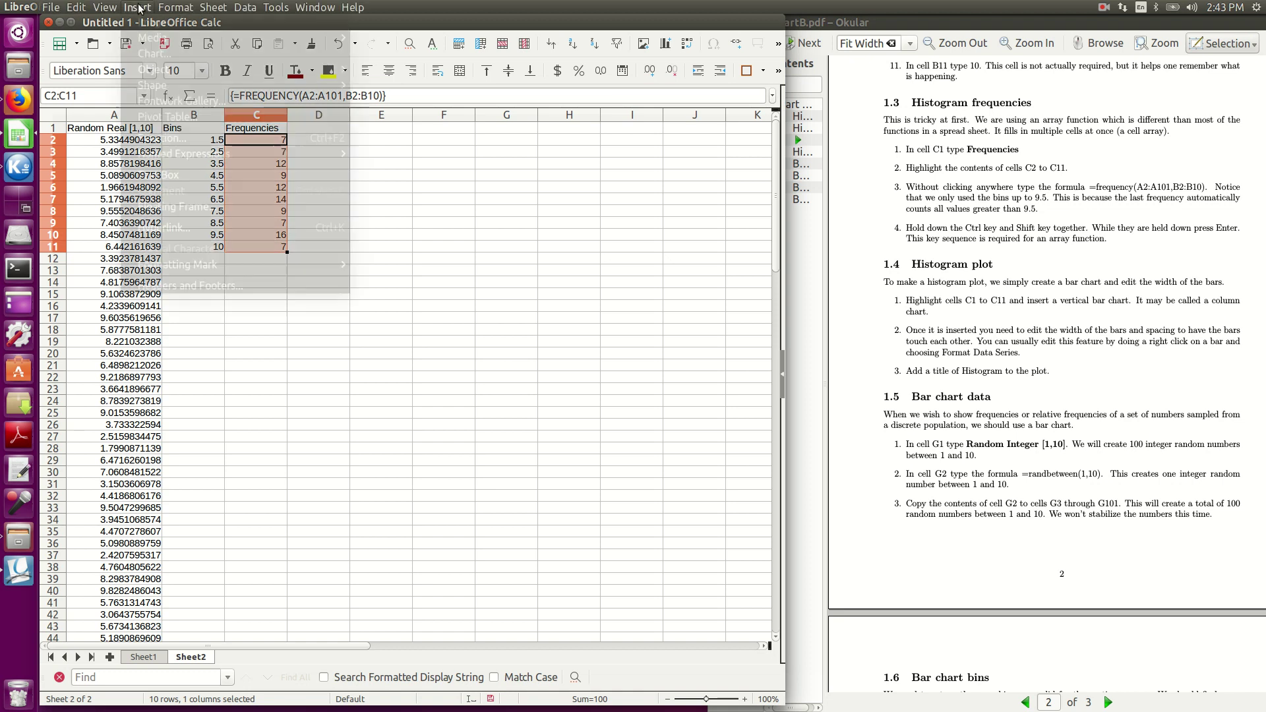
pyautogui.click(153, 53)
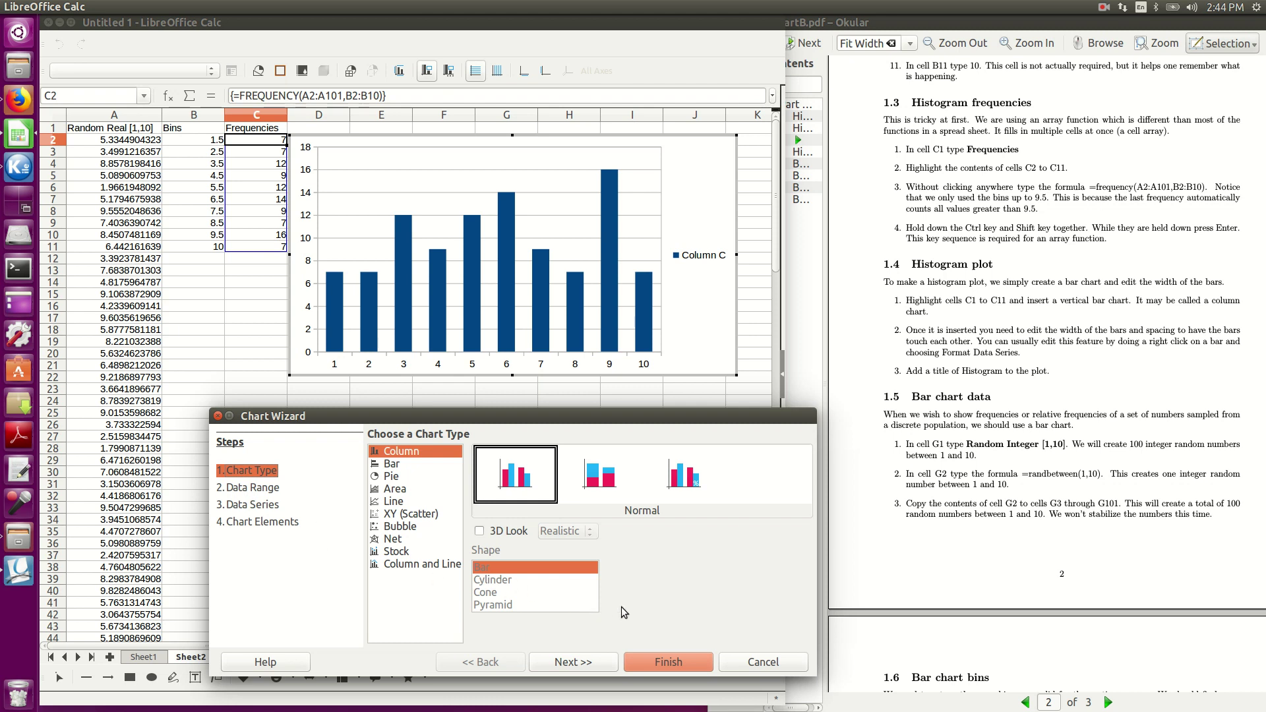
pyautogui.click(281, 522)
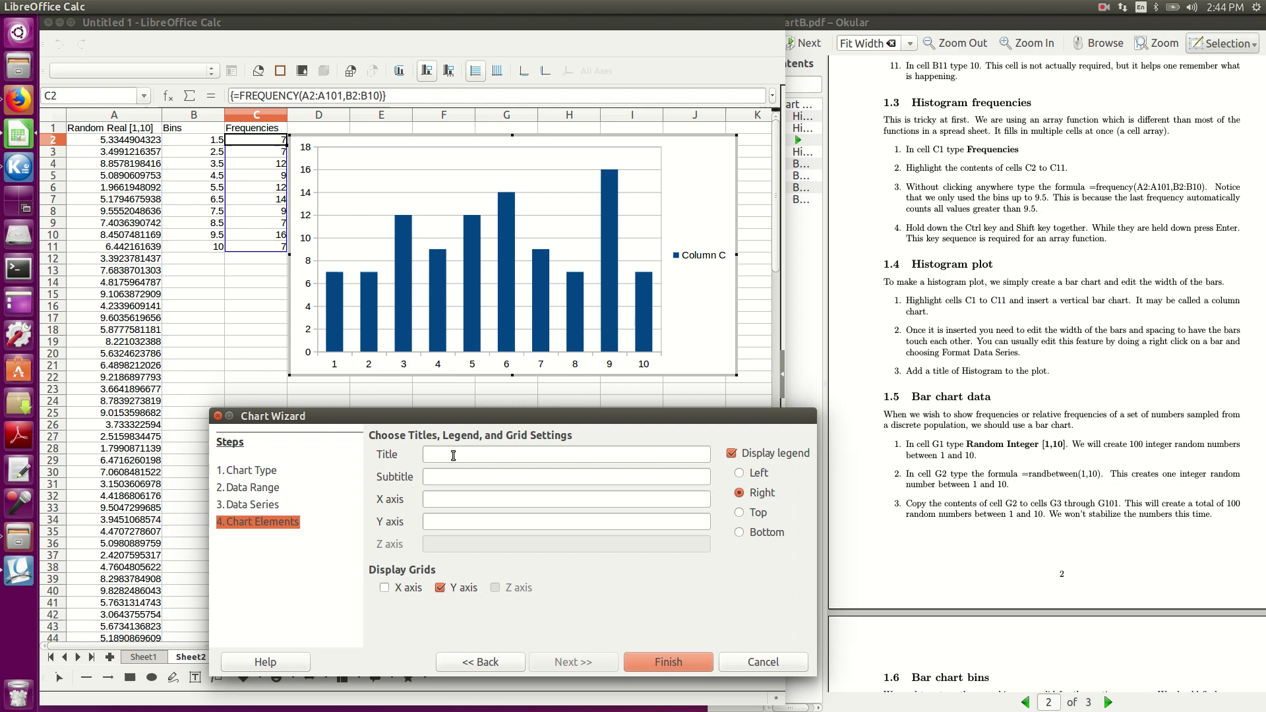
# Step: Title the chart 'Histogram' and finish the Chart Wizard
pyautogui.write('Histogram')
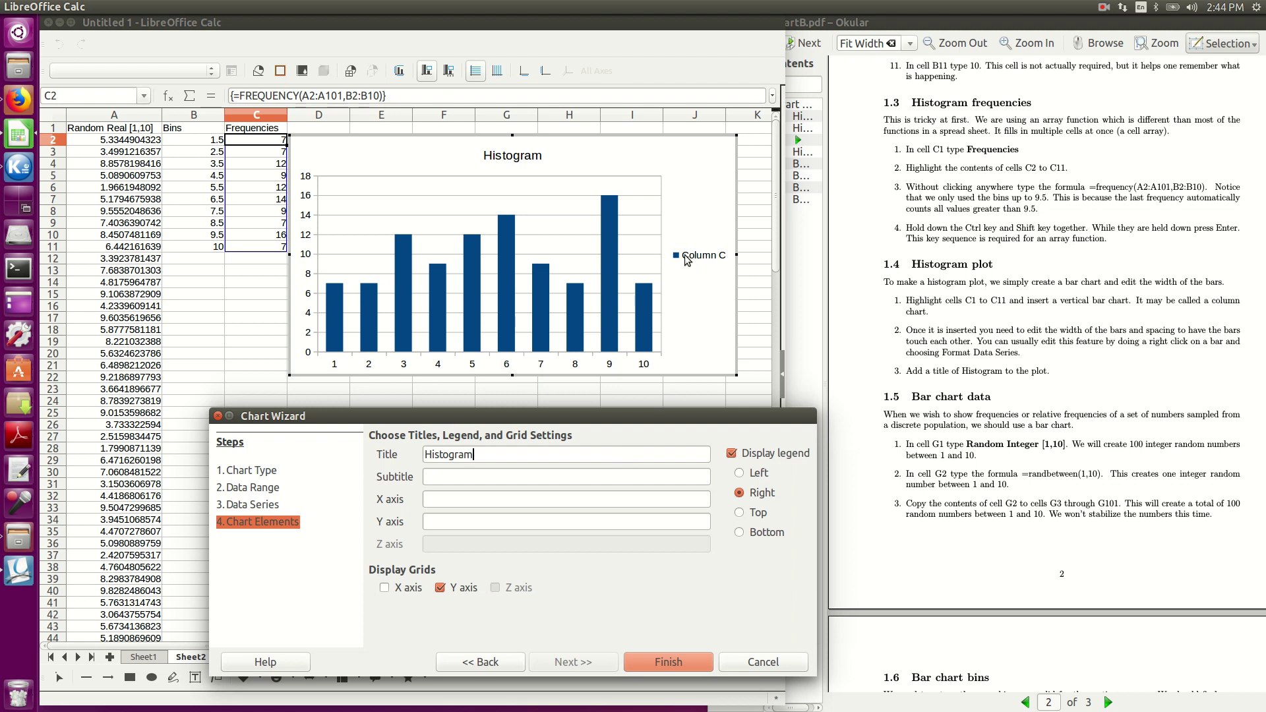
pyautogui.click(668, 662)
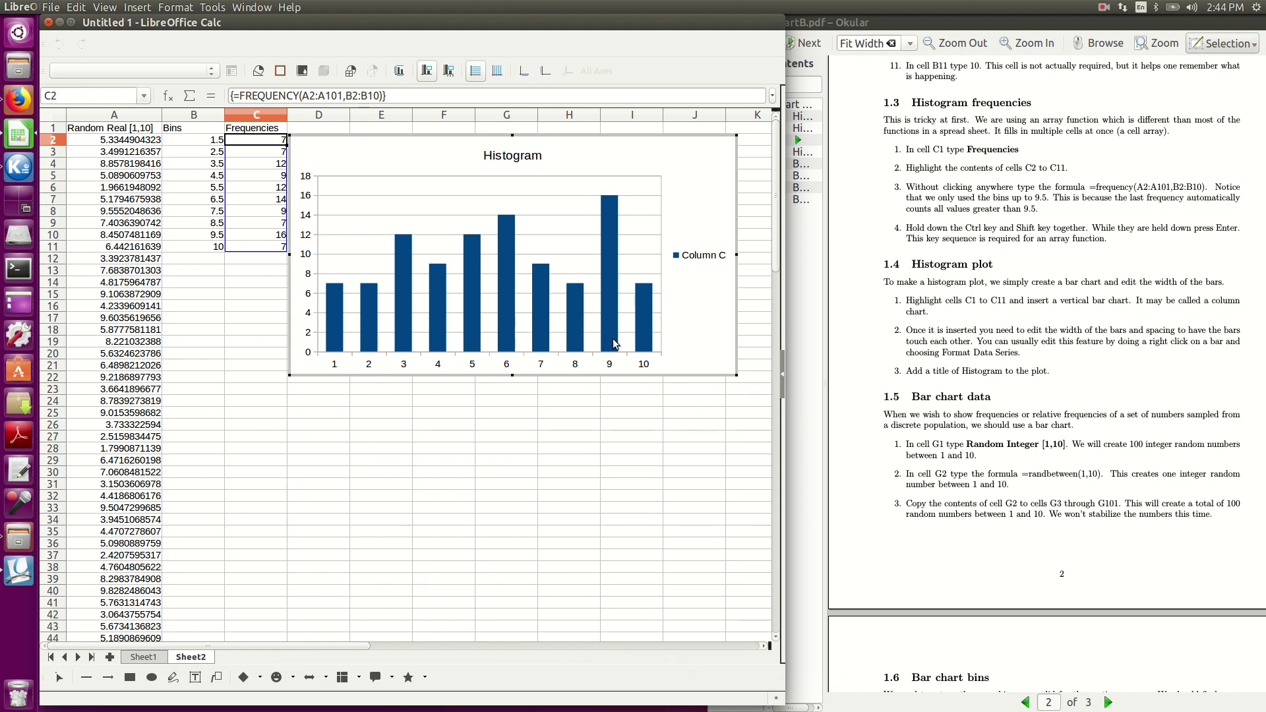
# Step: Open the Format Data Series dialog for the histogram's bars
pyautogui.moveTo(557, 337)
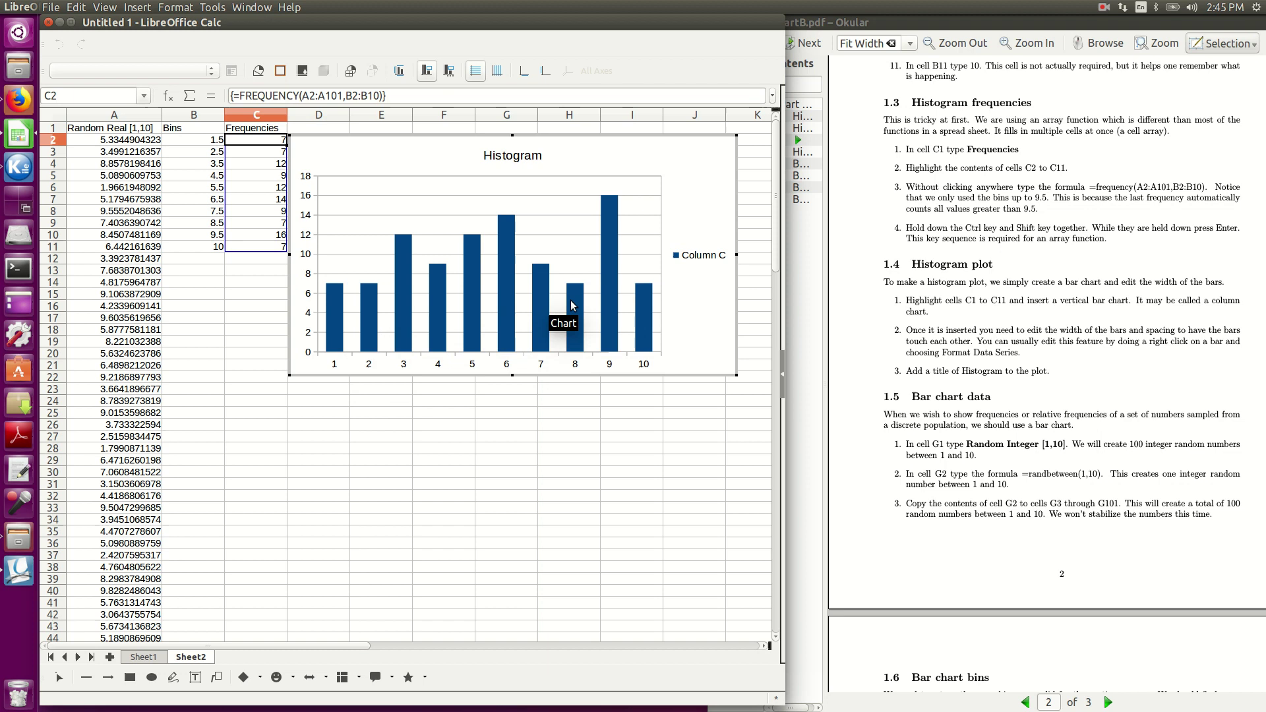
pyautogui.rightClick(542, 307)
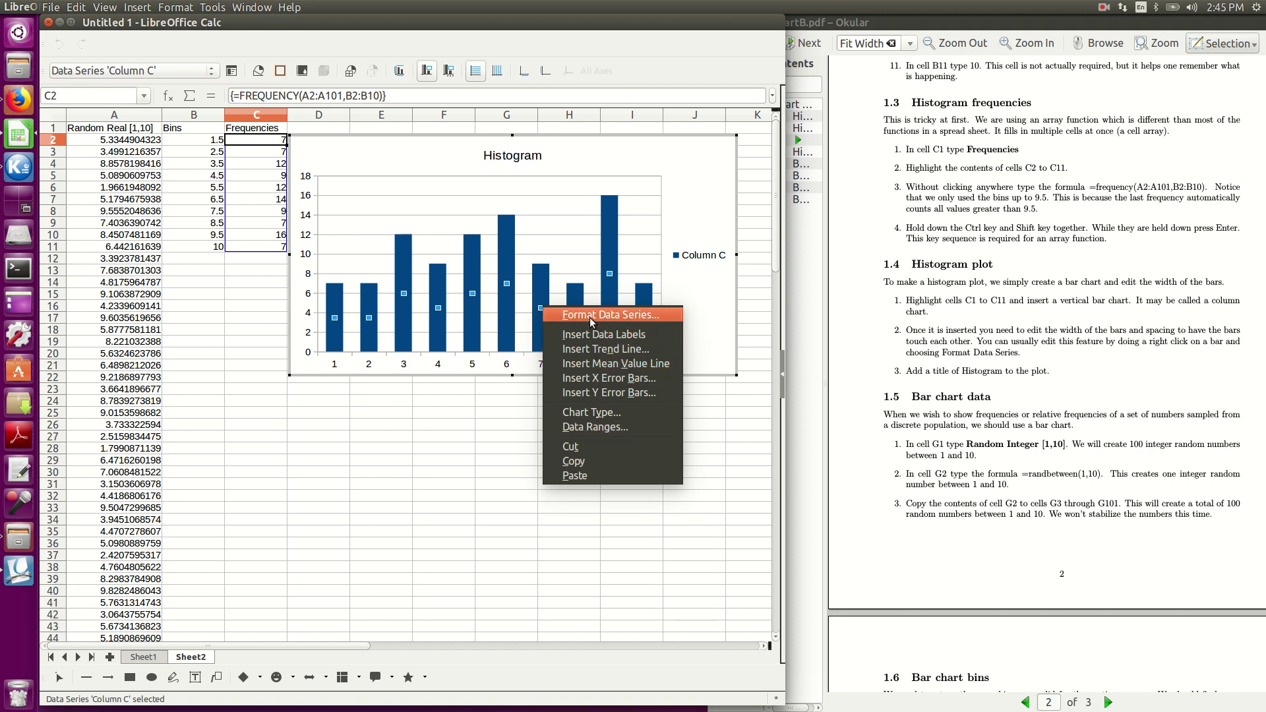
pyautogui.click(590, 317)
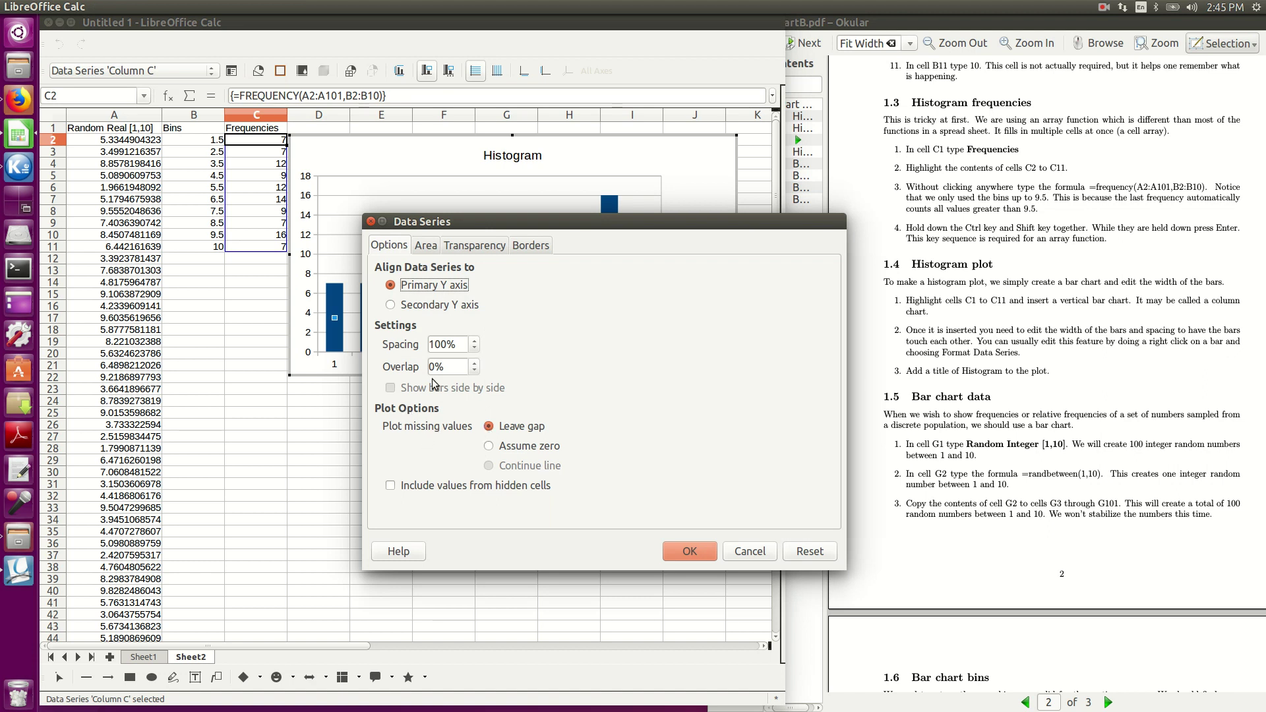
# Step: Review the bars' fill, transparency and border settings, keeping borders at none
pyautogui.click(427, 246)
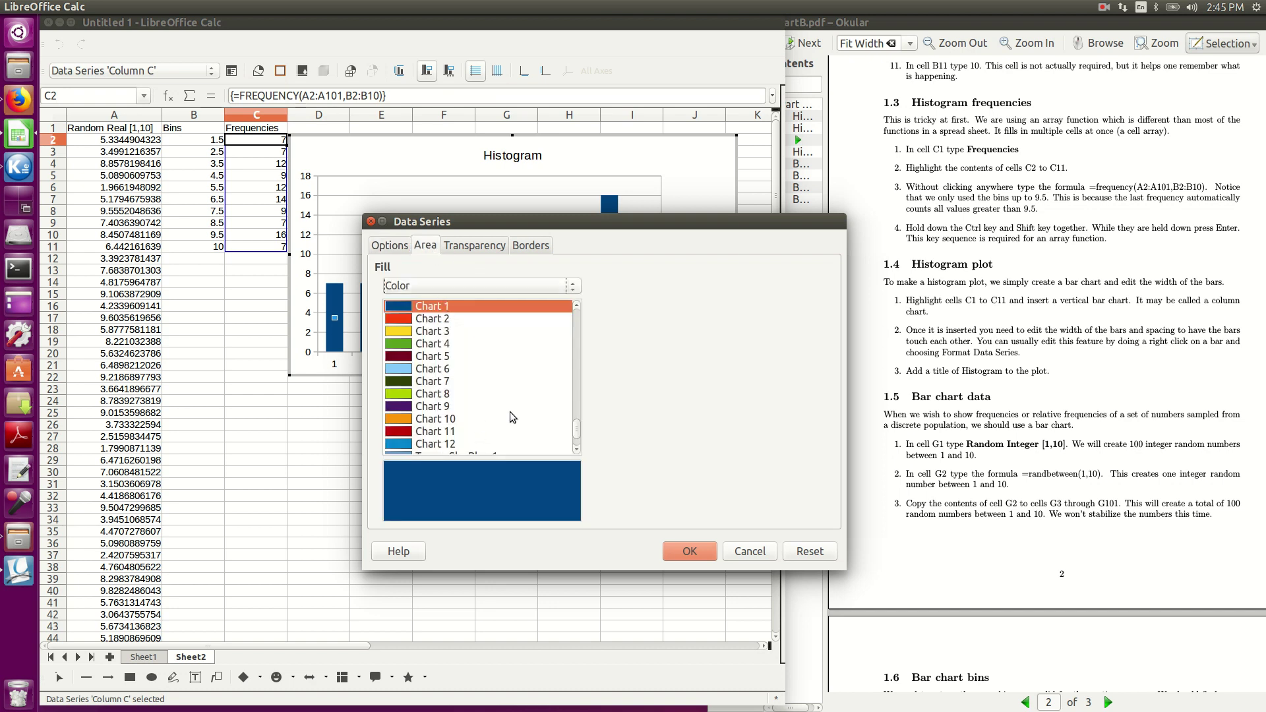
pyautogui.click(474, 247)
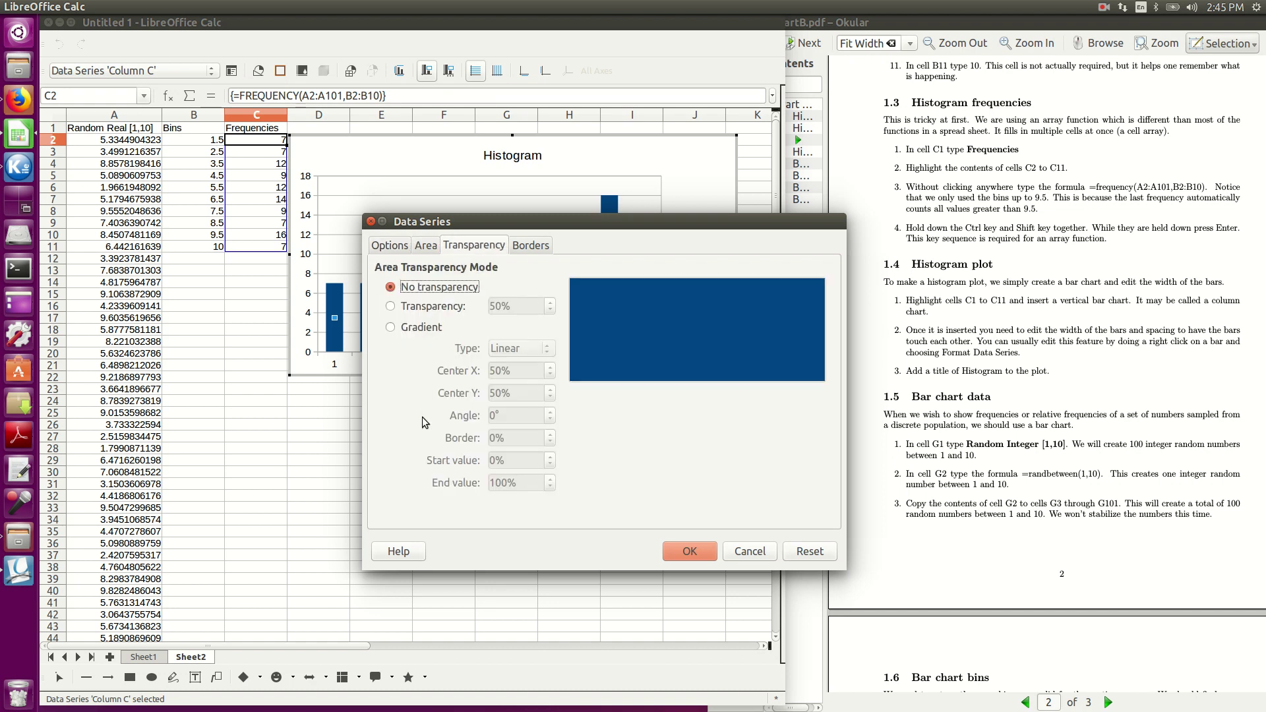
pyautogui.click(535, 247)
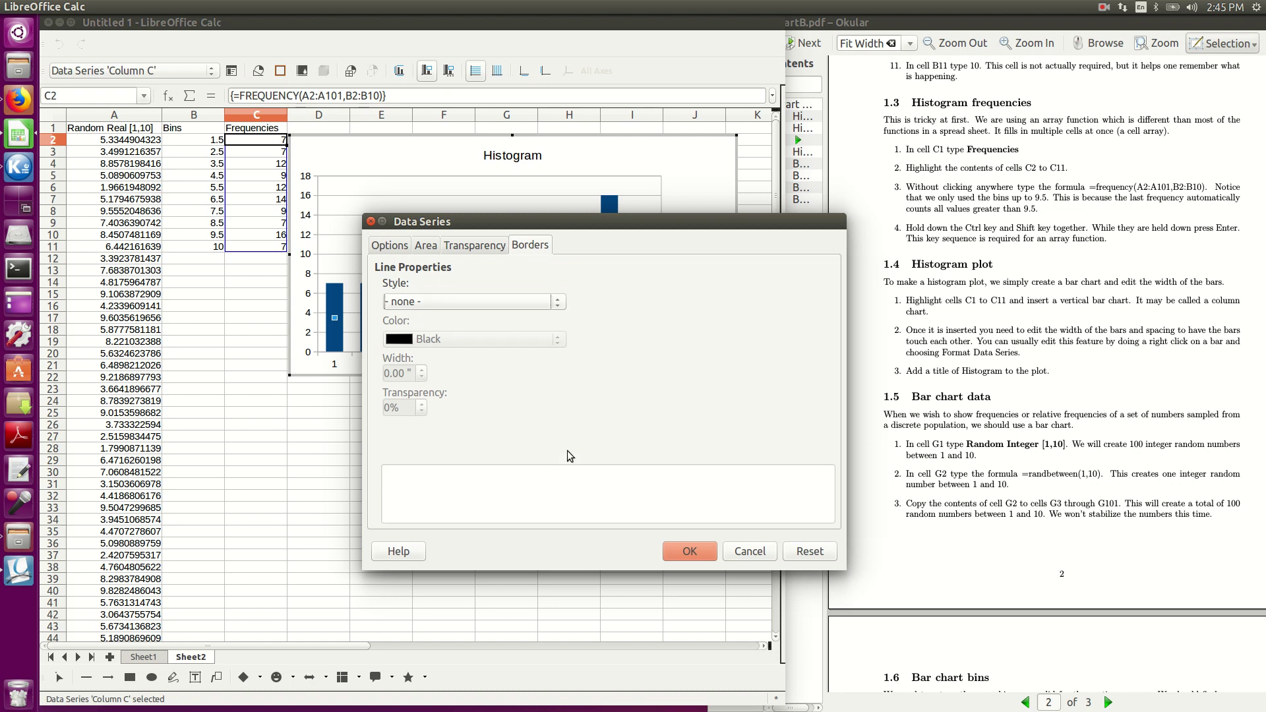
pyautogui.click(558, 304)
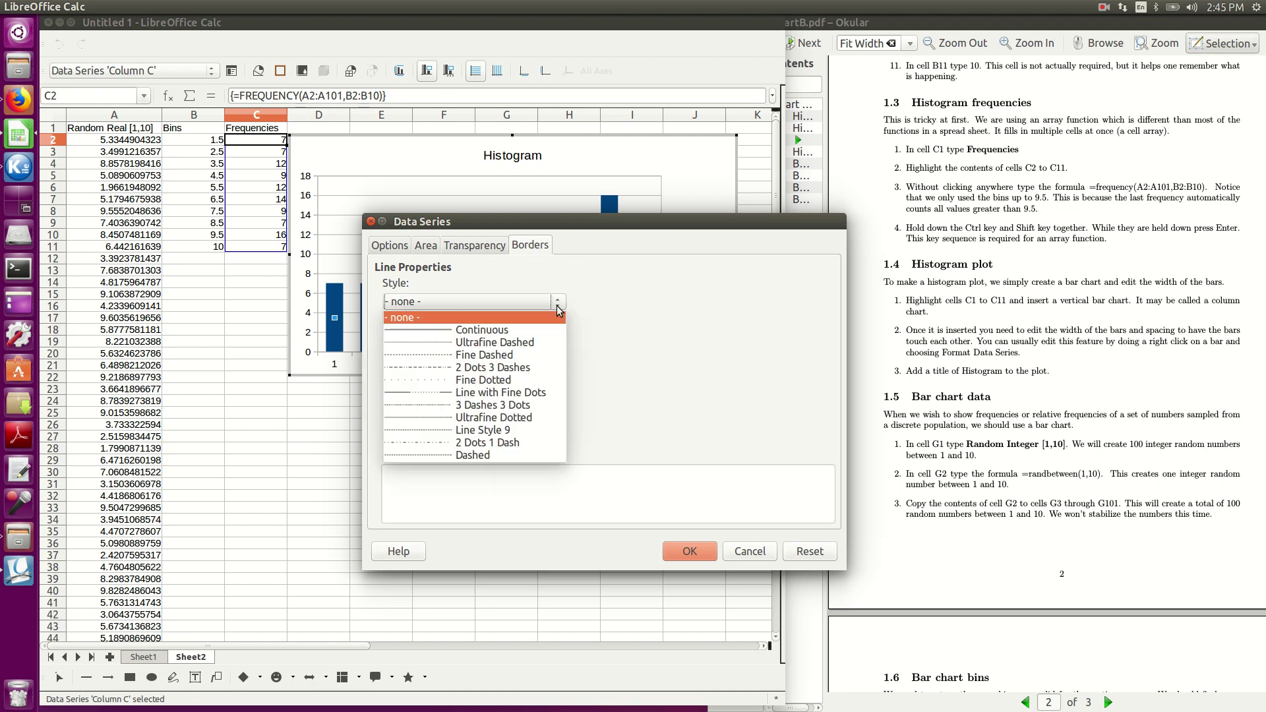
pyautogui.click(559, 304)
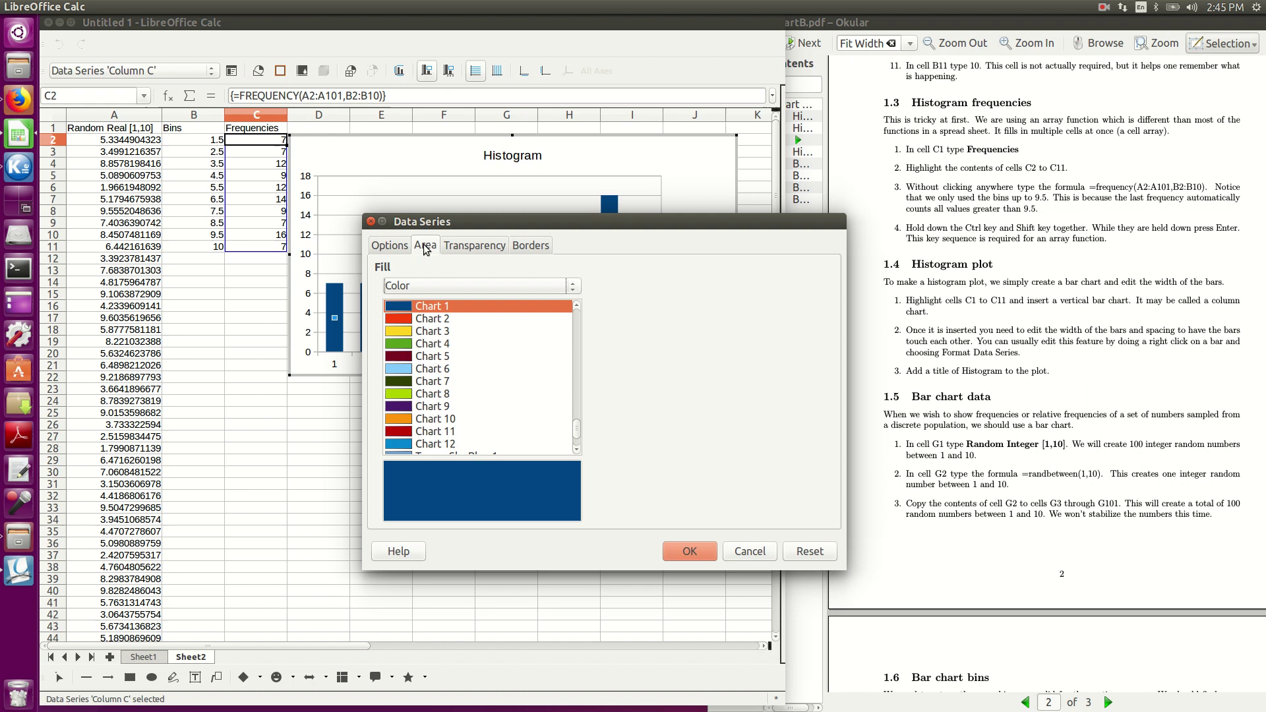
# Step: Set the bar overlap to 28% with spacing at 100% and apply it
pyautogui.click(389, 245)
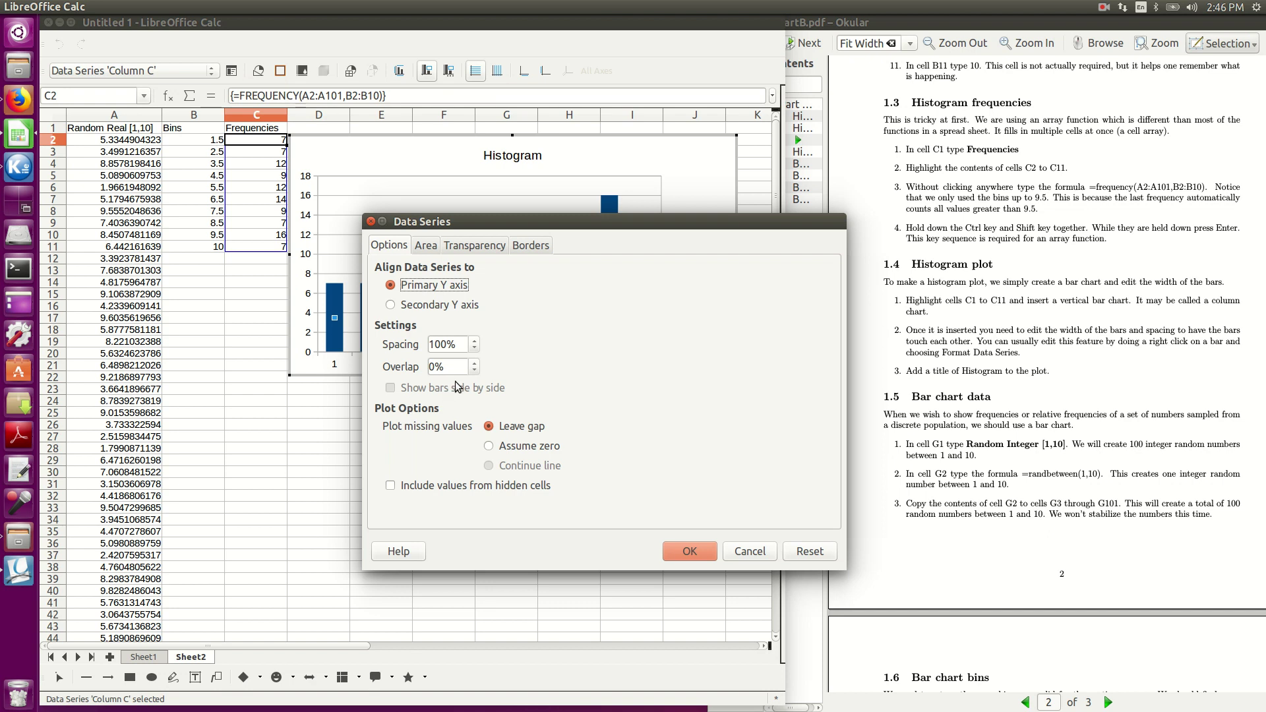
pyautogui.click(474, 362)
pyautogui.click(474, 363)
pyautogui.click(474, 362)
pyautogui.click(474, 363)
pyautogui.click(474, 363)
pyautogui.click(474, 363)
pyautogui.click(474, 363)
pyautogui.click(474, 363)
pyautogui.click(474, 362)
pyautogui.moveTo(531, 220); pyautogui.dragTo(322, 248)
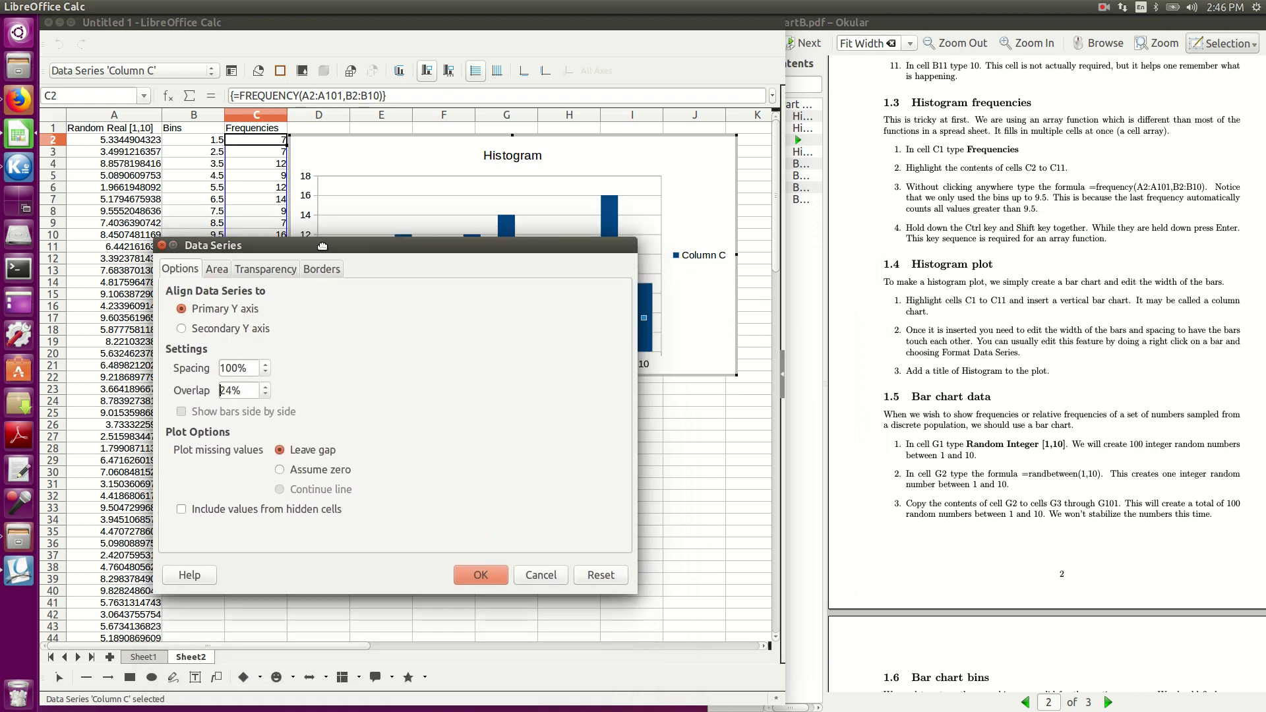
pyautogui.click(265, 385)
pyautogui.click(265, 385)
pyautogui.click(466, 575)
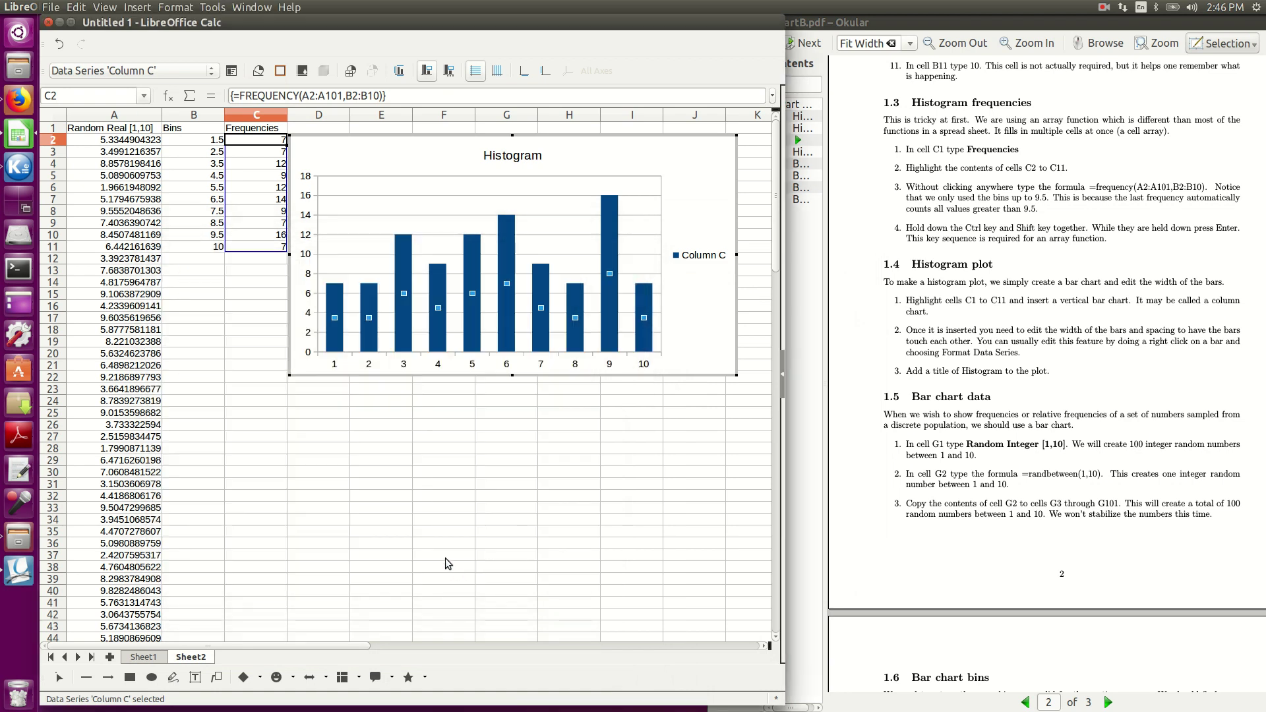
# Step: Set the Histogram data series to 0% spacing and 0% overlap so adjacent bars touch
pyautogui.rightClick(507, 308)
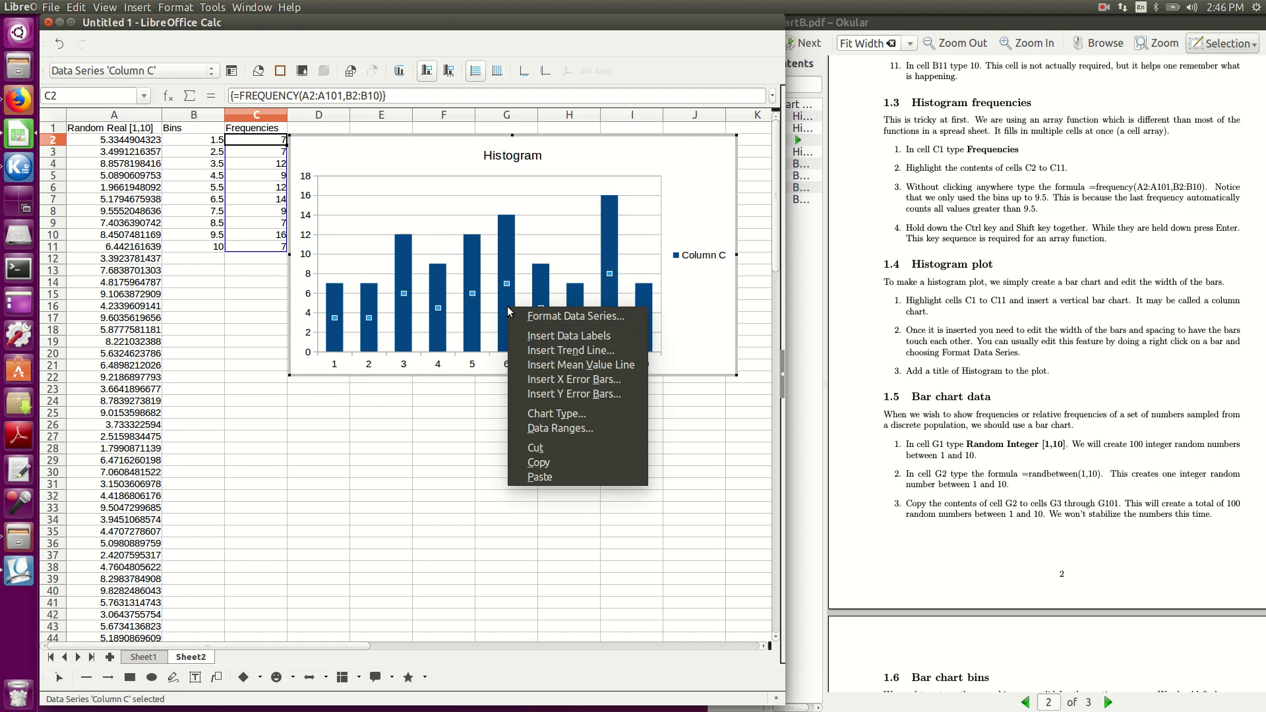
pyautogui.click(557, 316)
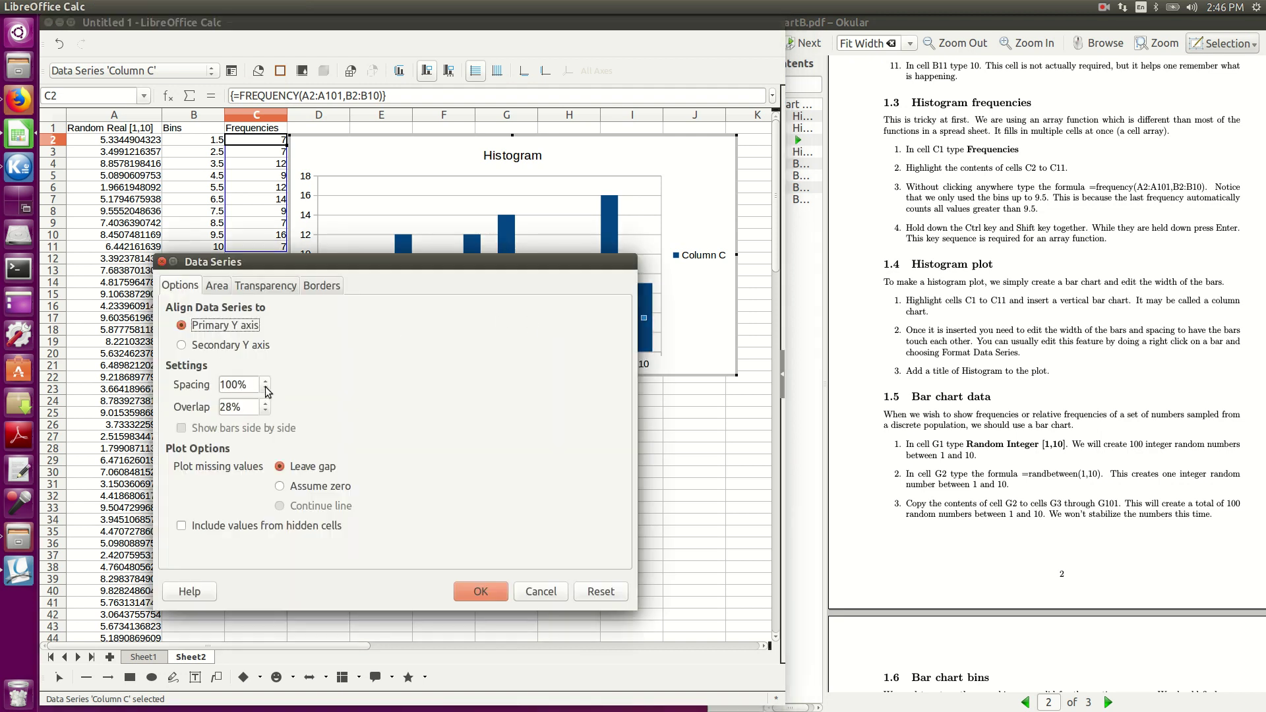
pyautogui.moveTo(256, 385); pyautogui.dragTo(217, 389)
pyautogui.write('0')
pyautogui.moveTo(248, 403); pyautogui.dragTo(221, 405)
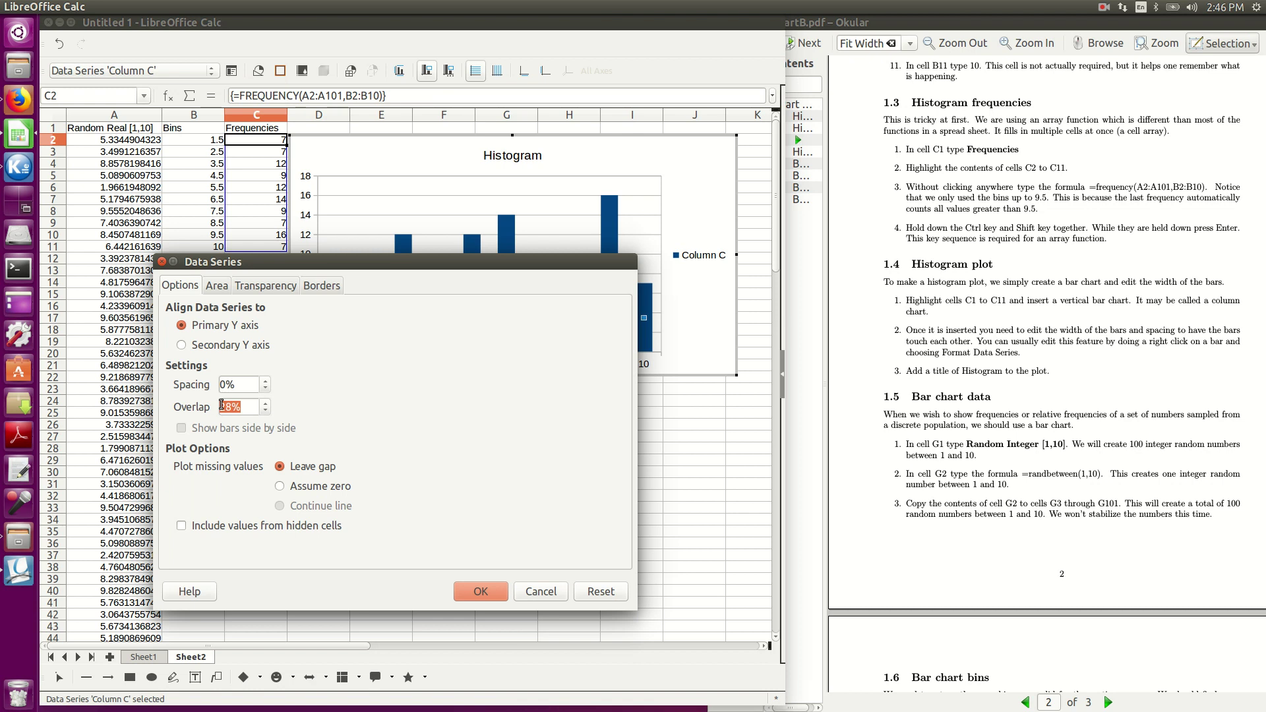
pyautogui.write('0')
pyautogui.press('Return')
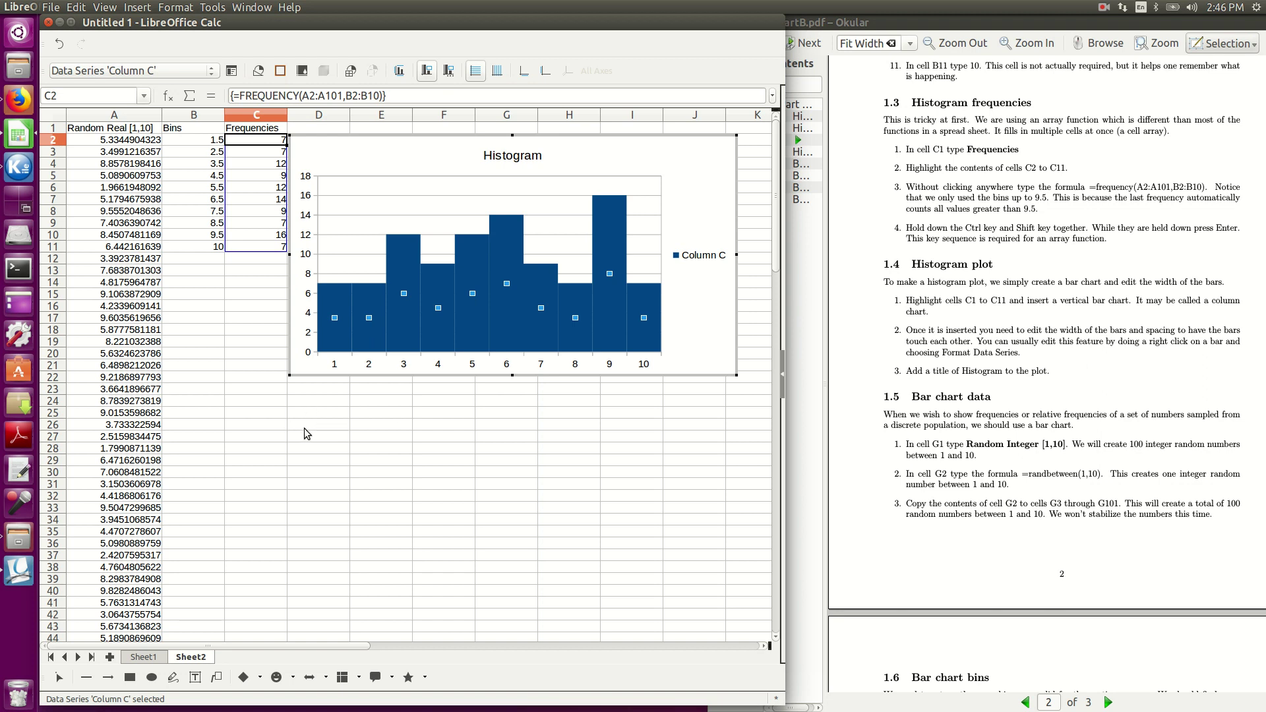
# Step: Leave chart edit mode so the finished Histogram with ten touching bars sits on the sheet
pyautogui.click(417, 448)
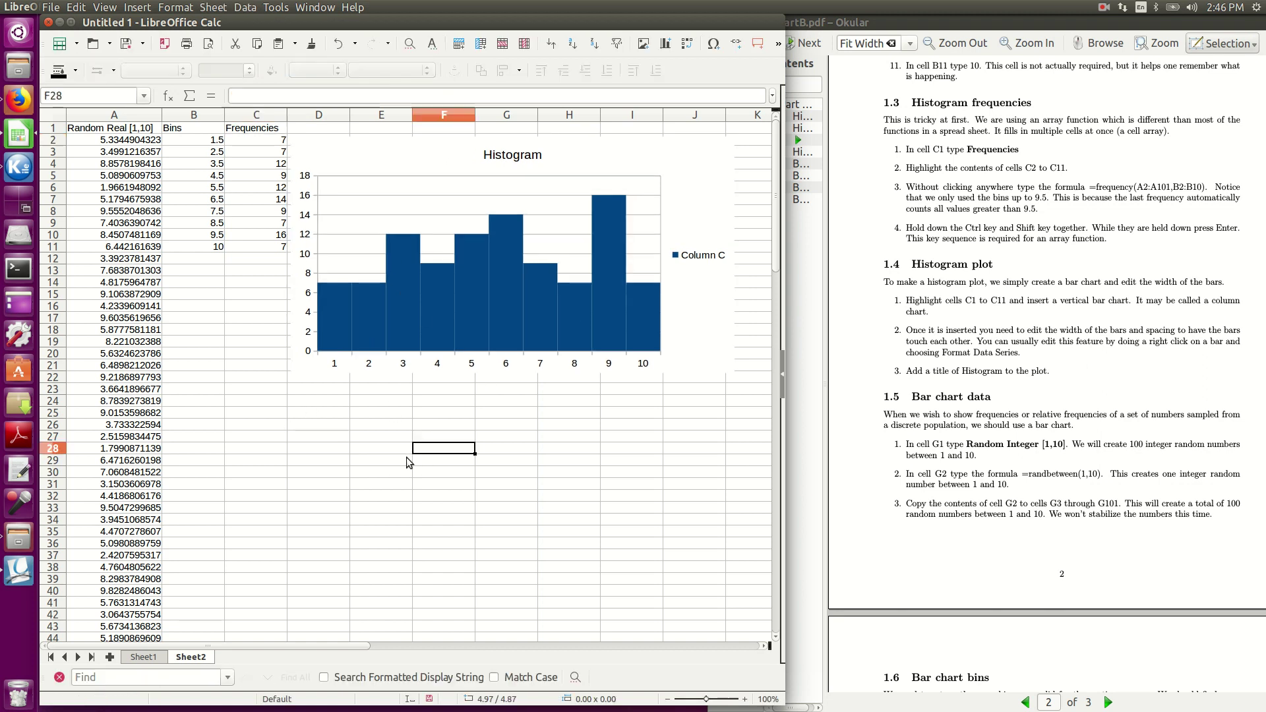
pyautogui.click(413, 449)
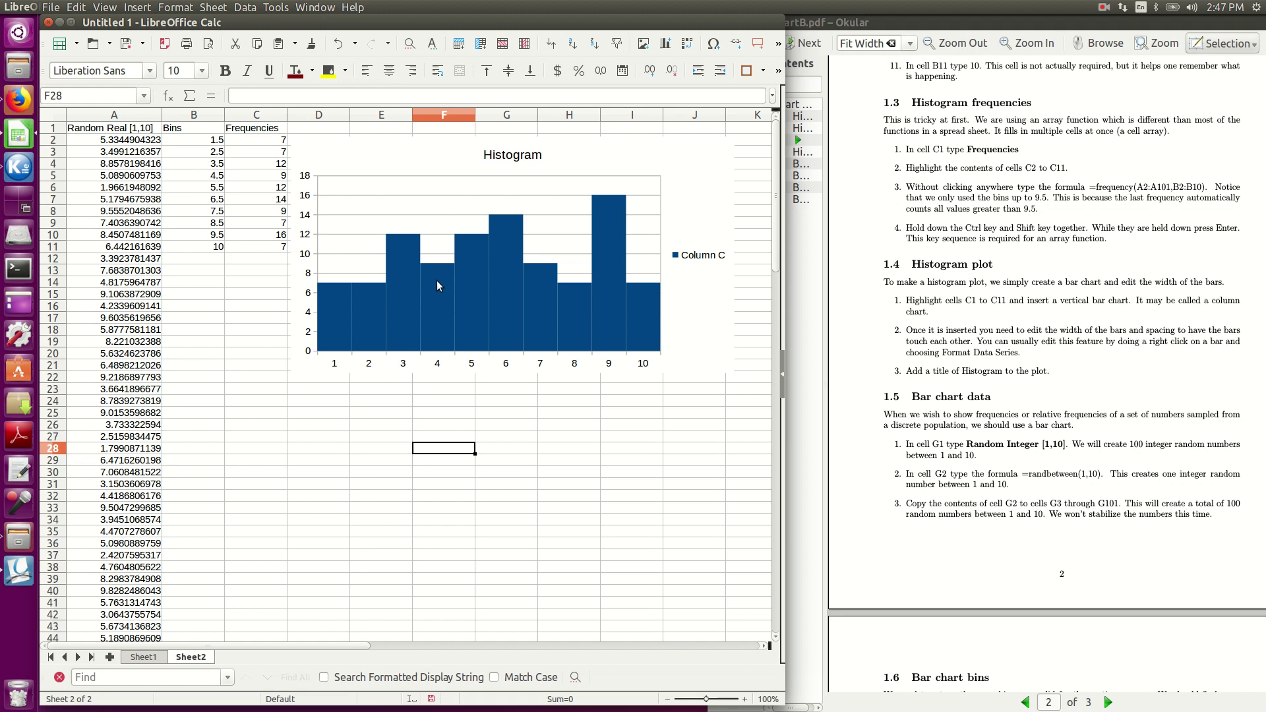
# Step: Move the Histogram chart below the data and start typing 'Random Integer [1,10]' in G1
pyautogui.click(560, 144)
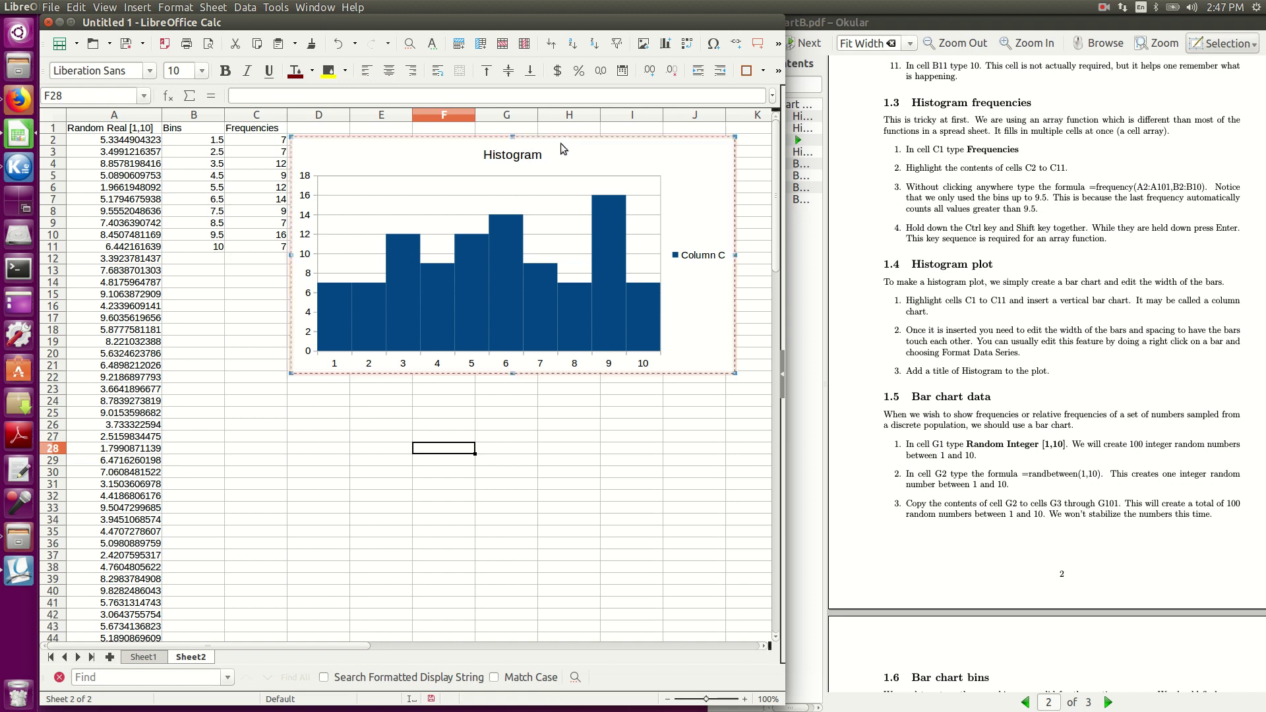
pyautogui.moveTo(561, 143)
pyautogui.mouseDown()
pyautogui.moveTo(514, 200)
pyautogui.moveTo(414, 397)
pyautogui.moveTo(319, 406)
pyautogui.mouseUp()
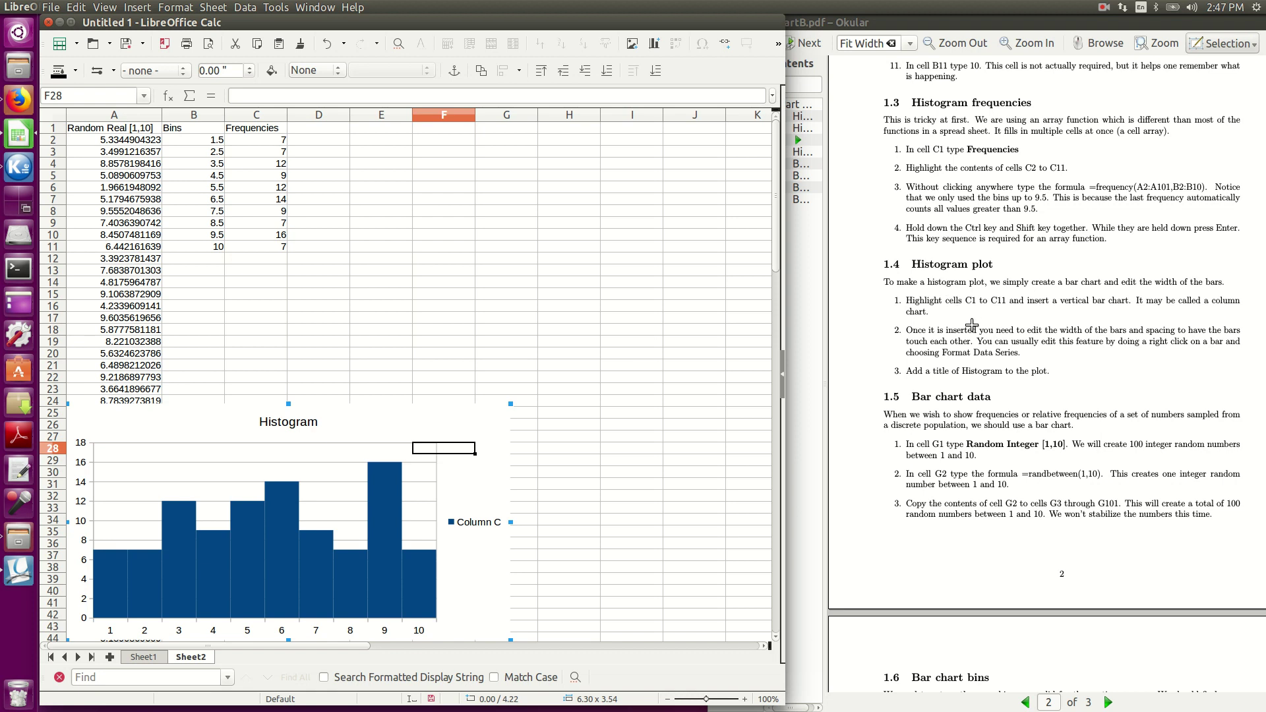
pyautogui.scroll(-5, 966, 328)
pyautogui.scroll(2, 966, 328)
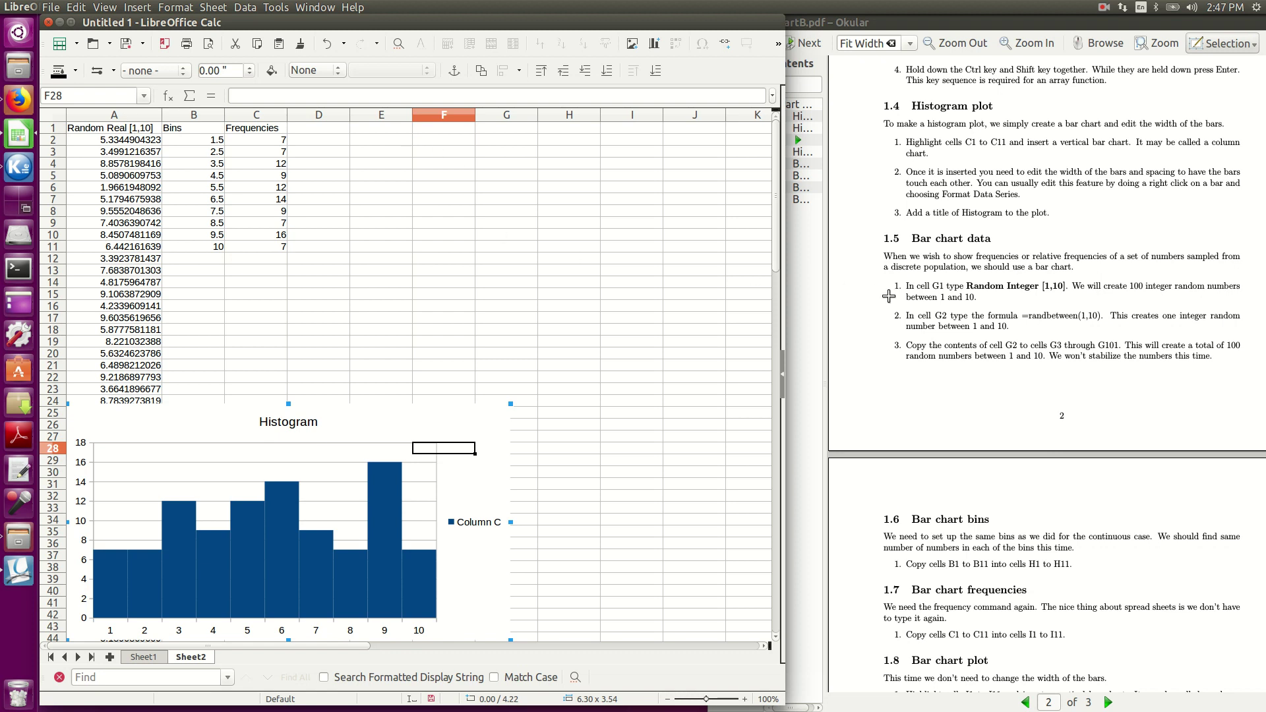
pyautogui.click(505, 129)
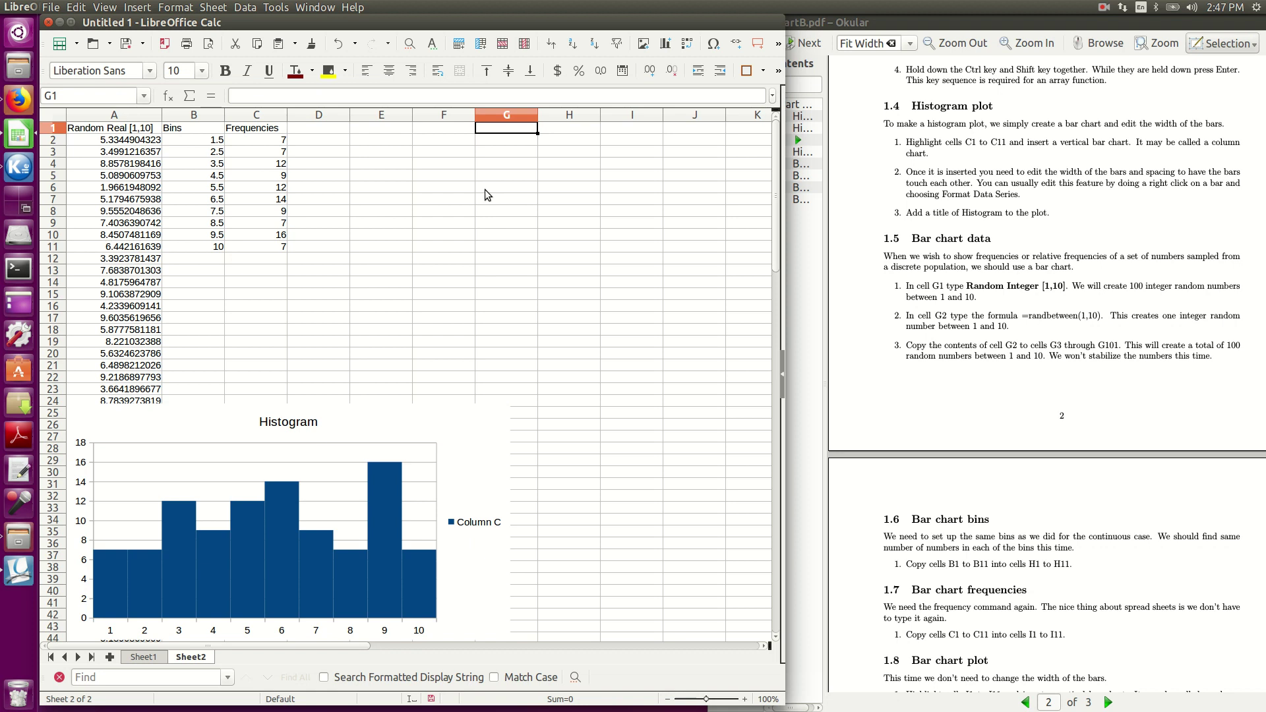
pyautogui.write('Random')
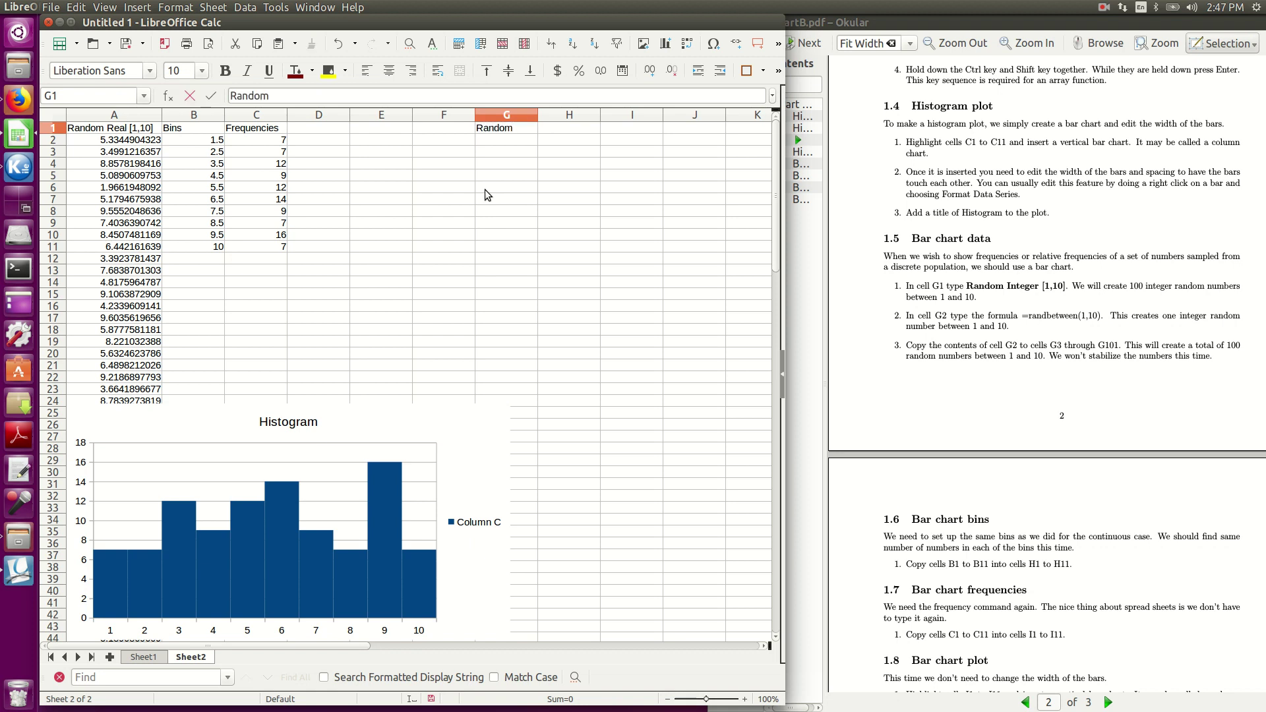
pyautogui.write(' Integer [1,10]')
# Step: Confirm the G1 heading, widen column G, and enter =RANDBETWEEN(1,10) in G2
pyautogui.press('Return')
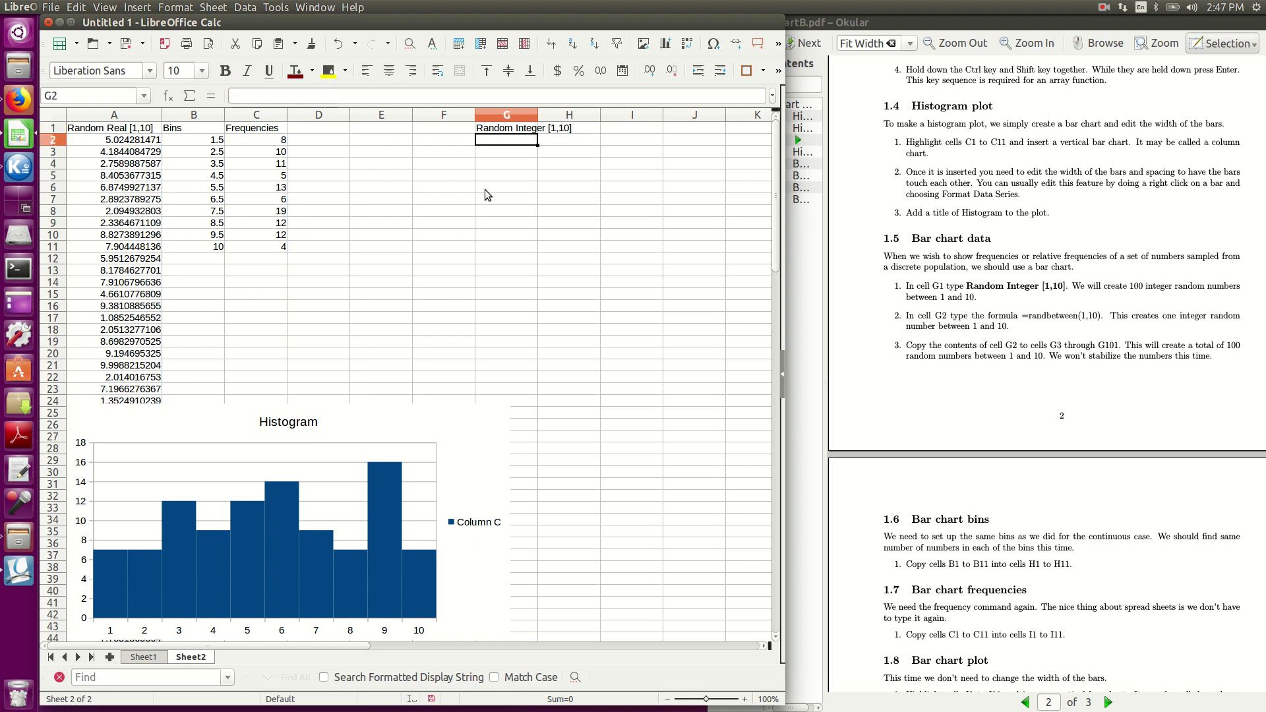
pyautogui.moveTo(538, 115); pyautogui.dragTo(580, 114)
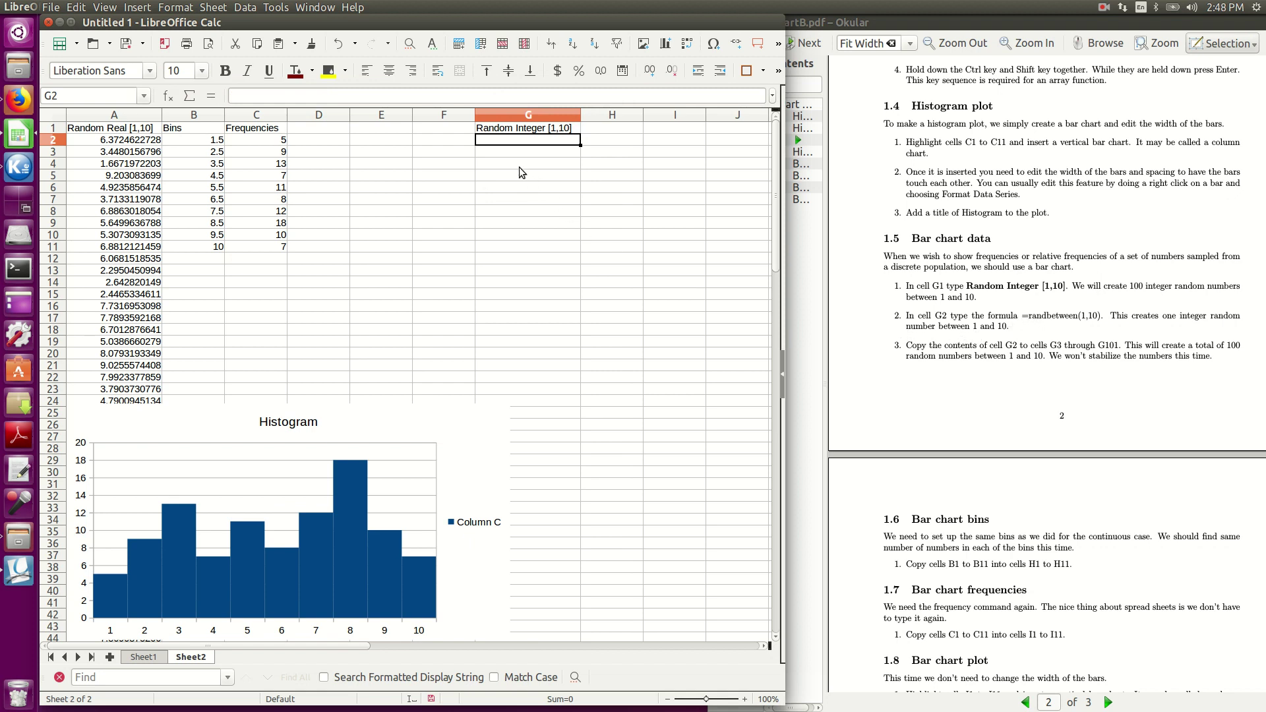
pyautogui.write('=')
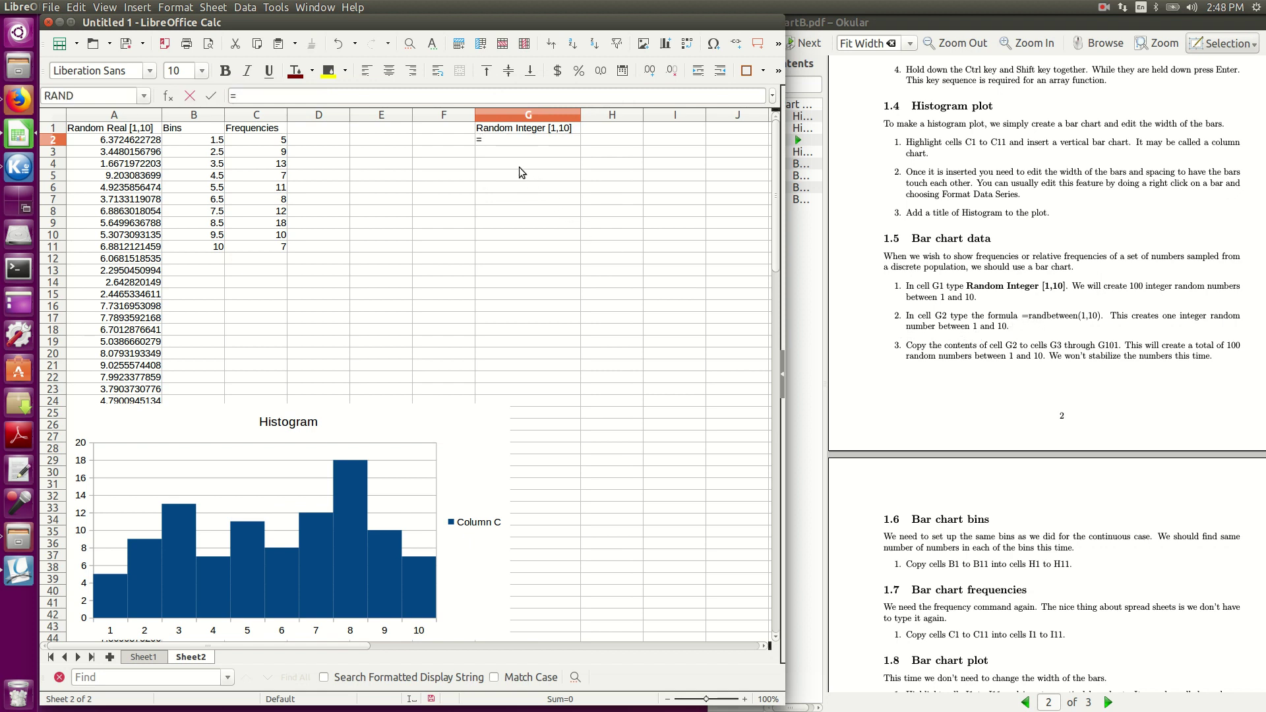
pyautogui.write('randbetween')
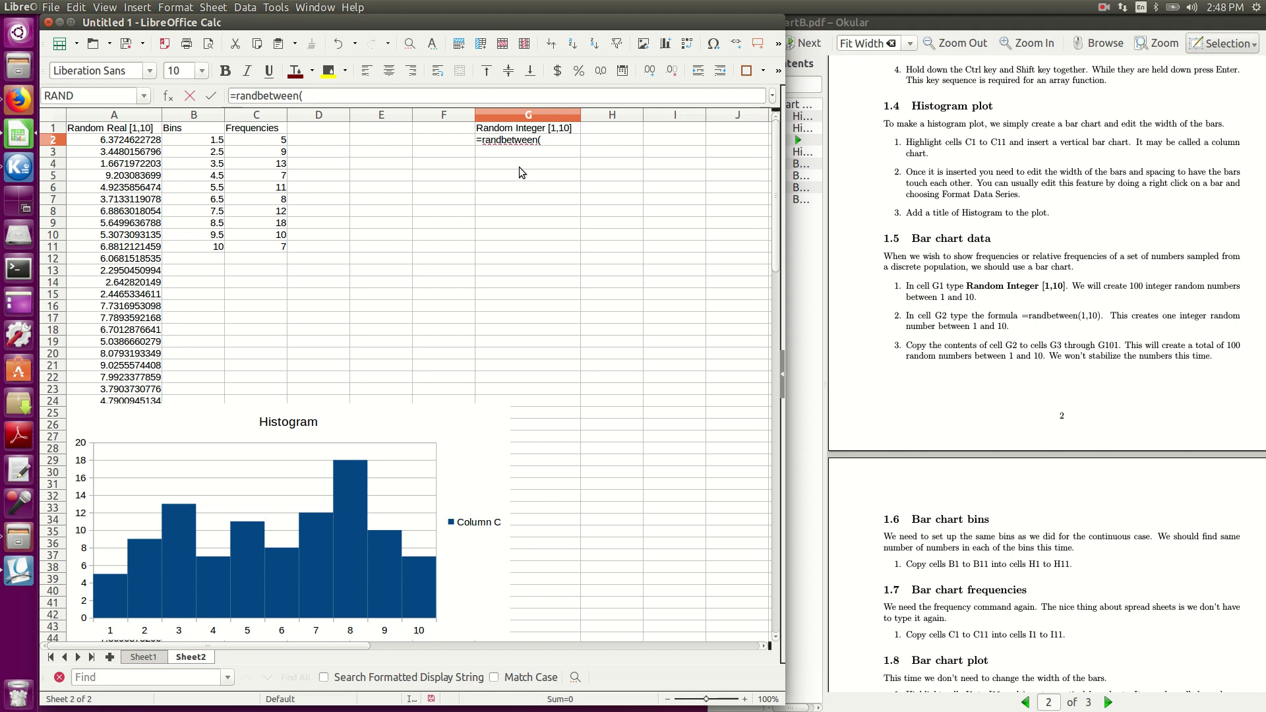
pyautogui.write('(1,10)')
pyautogui.press('Return')
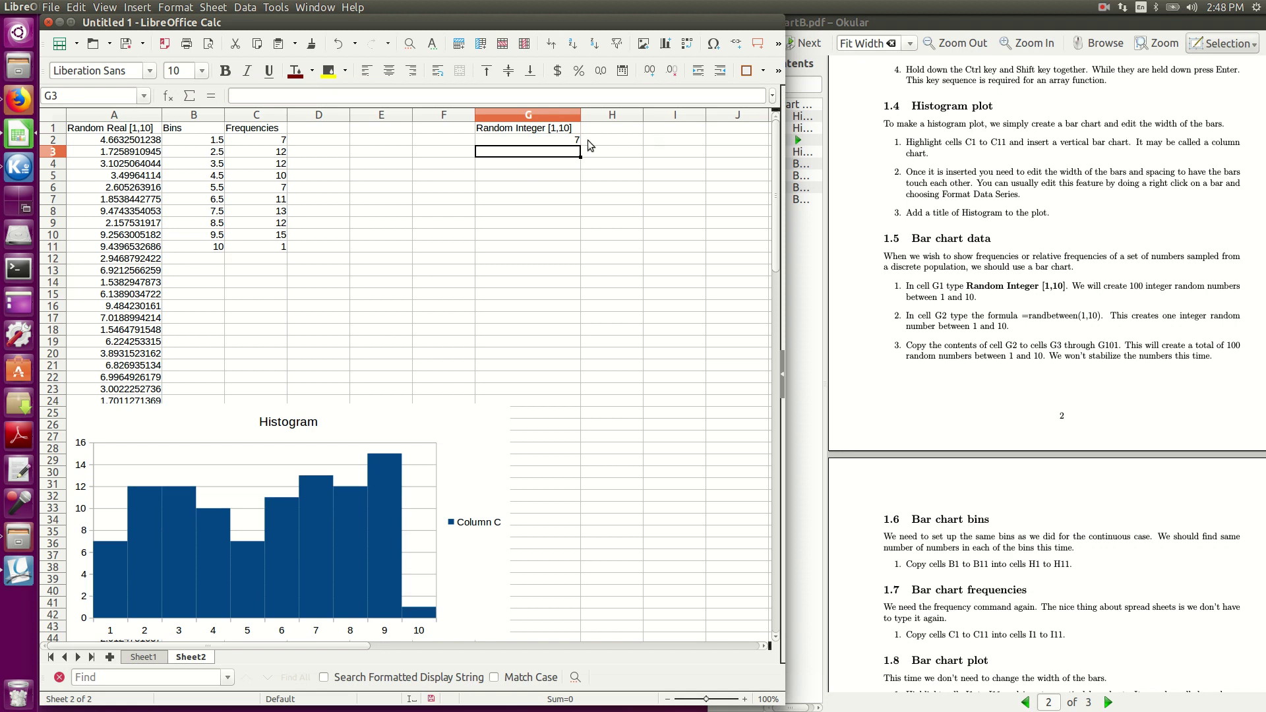
# Step: Copy the RANDBETWEEN formula from G2 down to G101
pyautogui.click(575, 141)
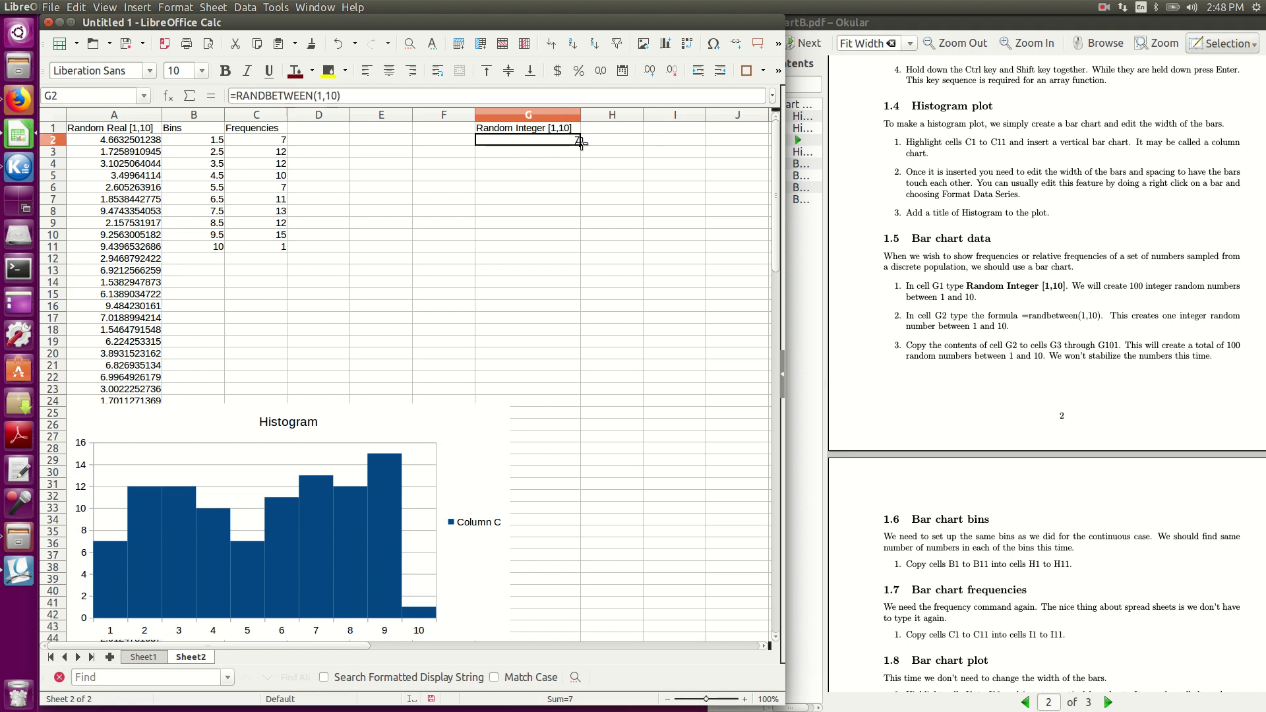
pyautogui.moveTo(580, 142); pyautogui.dragTo(559, 589)
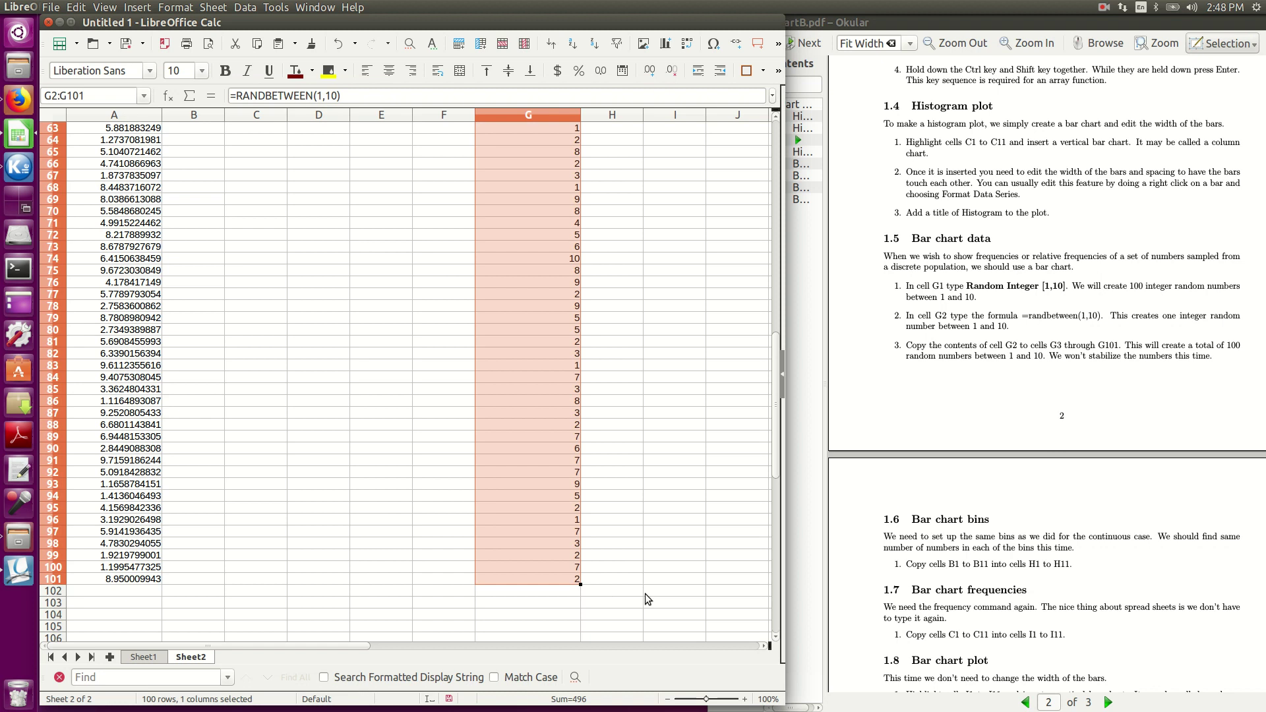
pyautogui.moveTo(776, 442); pyautogui.dragTo(762, 181)
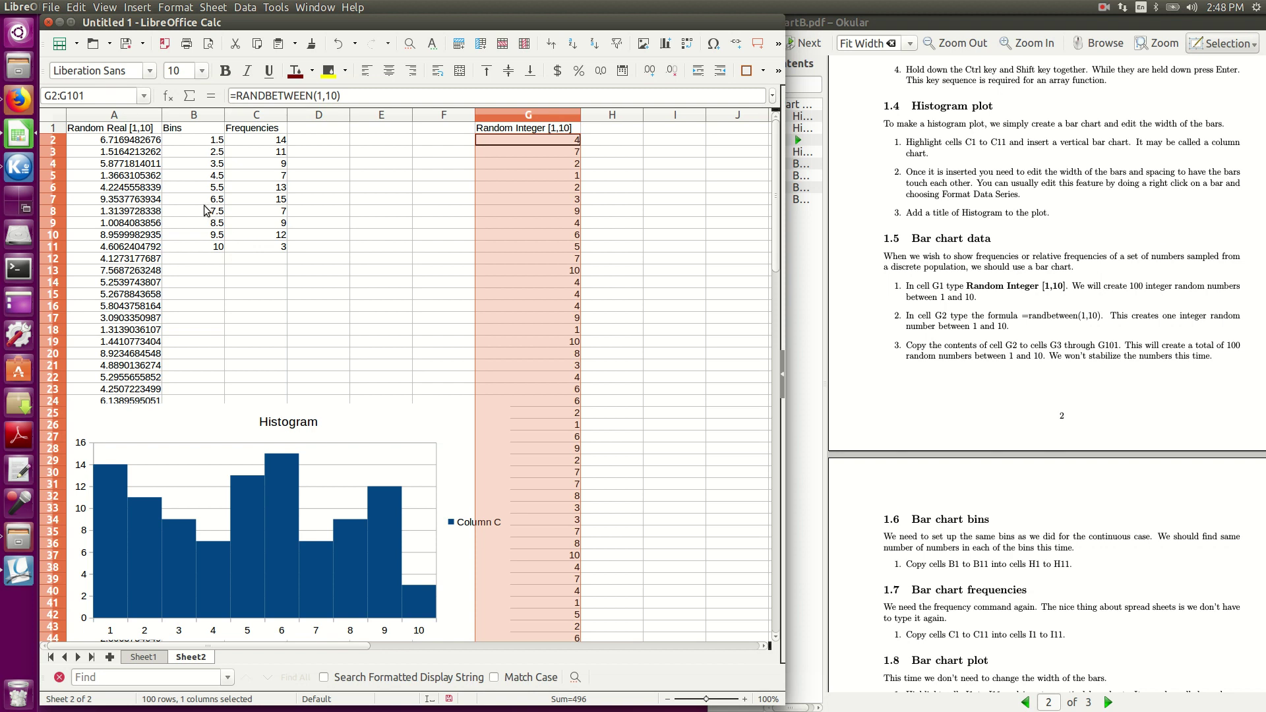
# Step: Copy the Bins and Frequencies table B1:C11
pyautogui.click(183, 134)
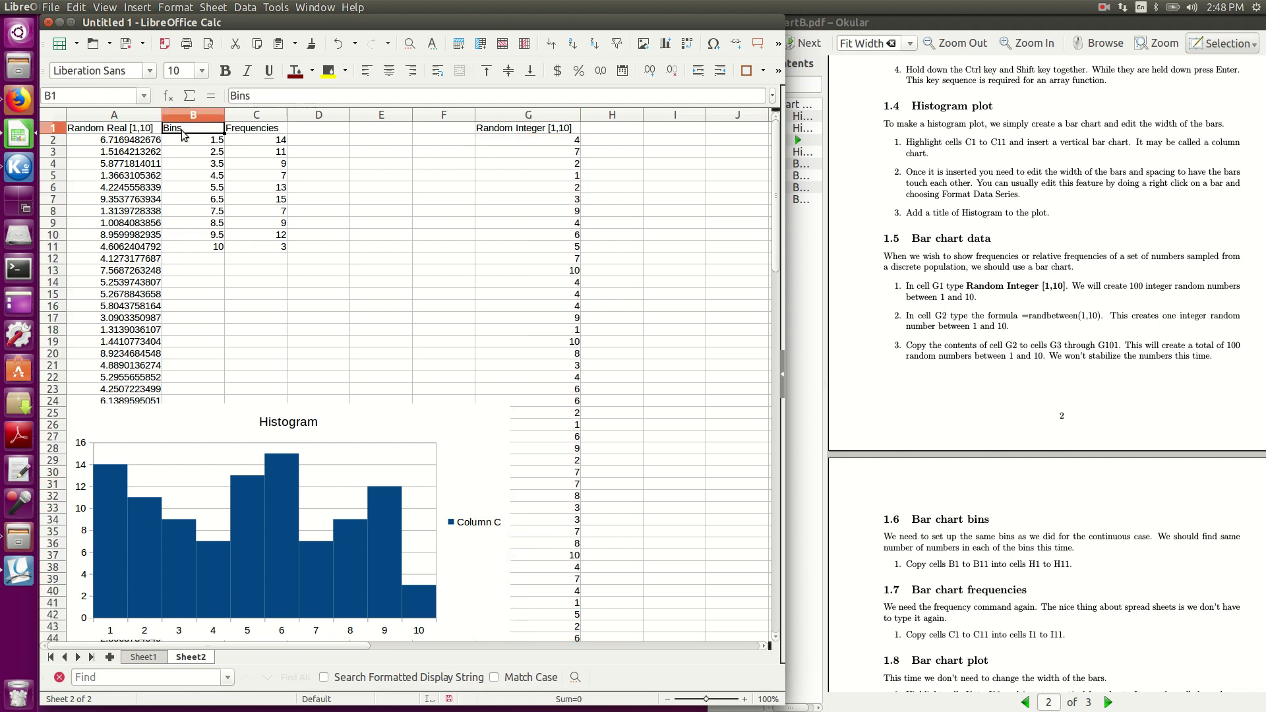
pyautogui.moveTo(184, 134); pyautogui.dragTo(263, 241)
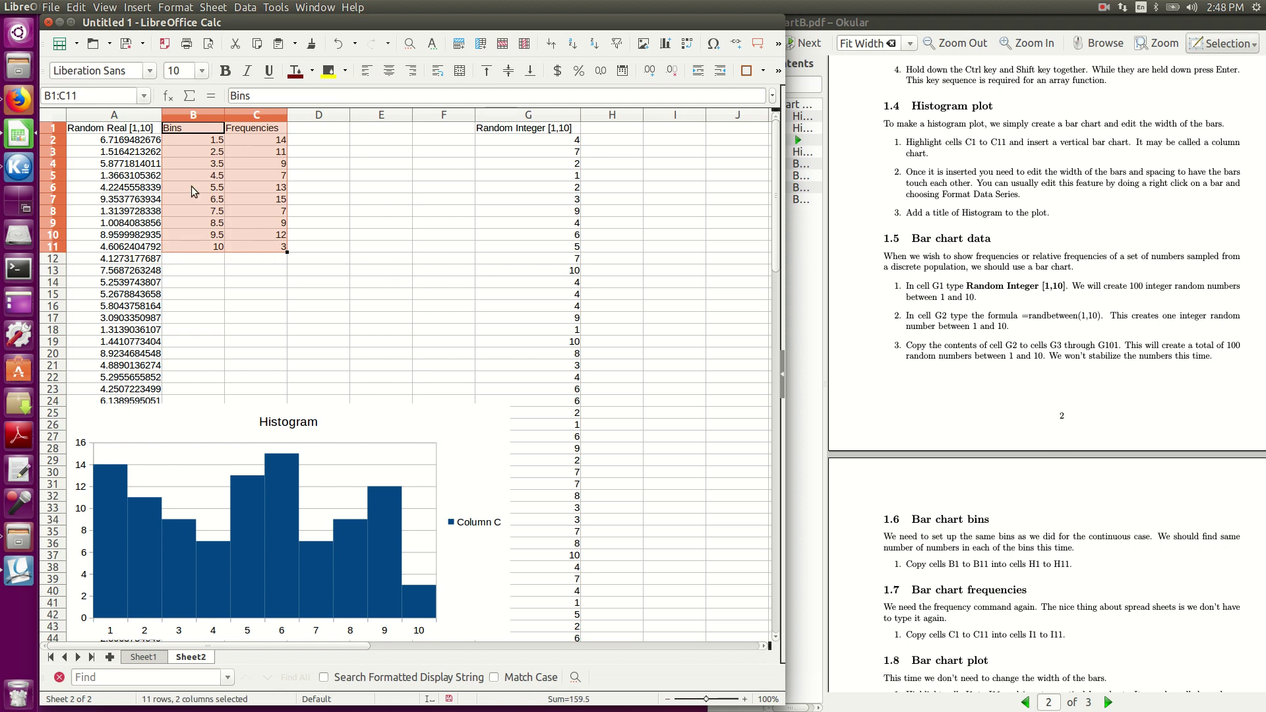
pyautogui.rightClick(215, 184)
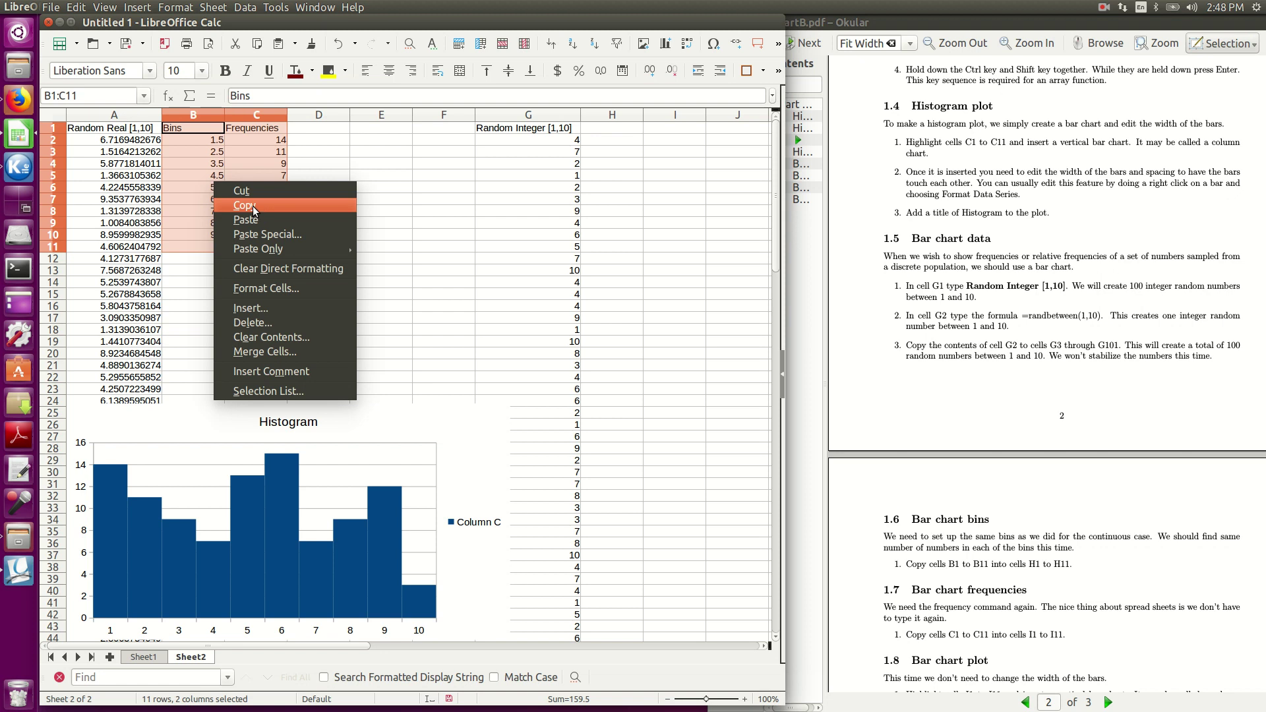
pyautogui.click(254, 207)
# Step: Paste the table at H1 and check the adjusted FREQUENCY formula in column I
pyautogui.click(607, 129)
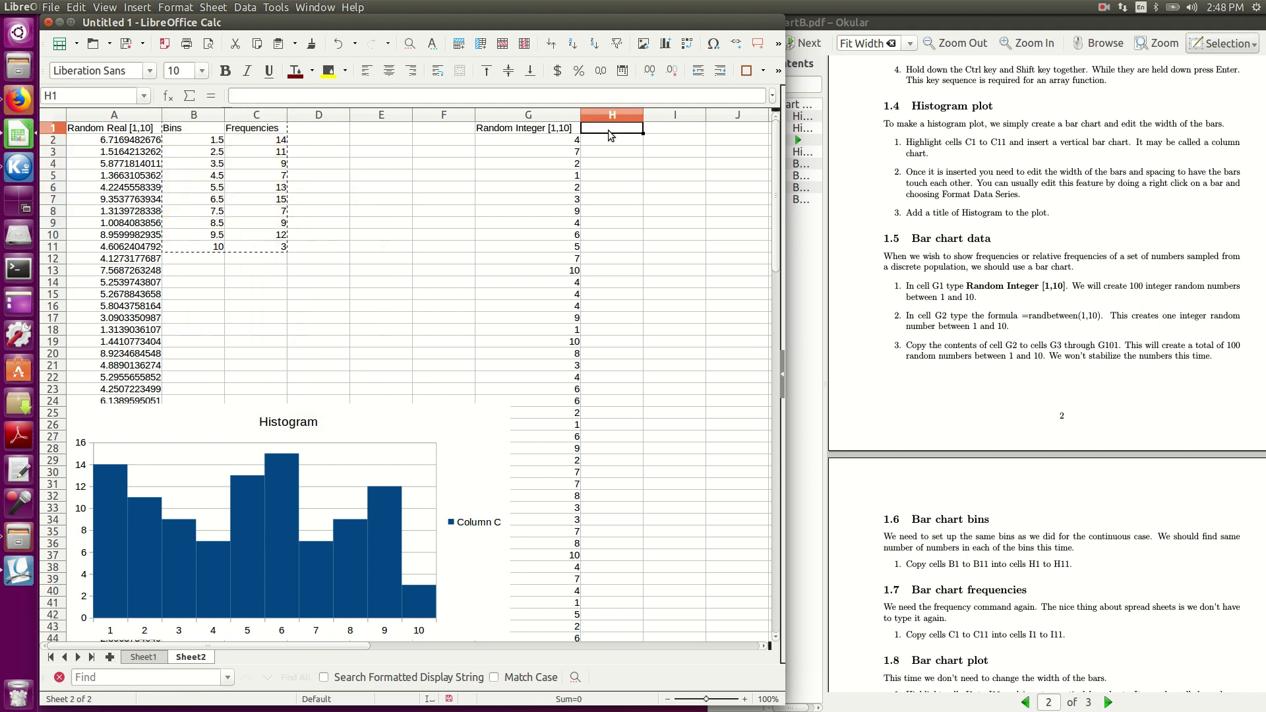
pyautogui.rightClick(607, 129)
pyautogui.click(643, 167)
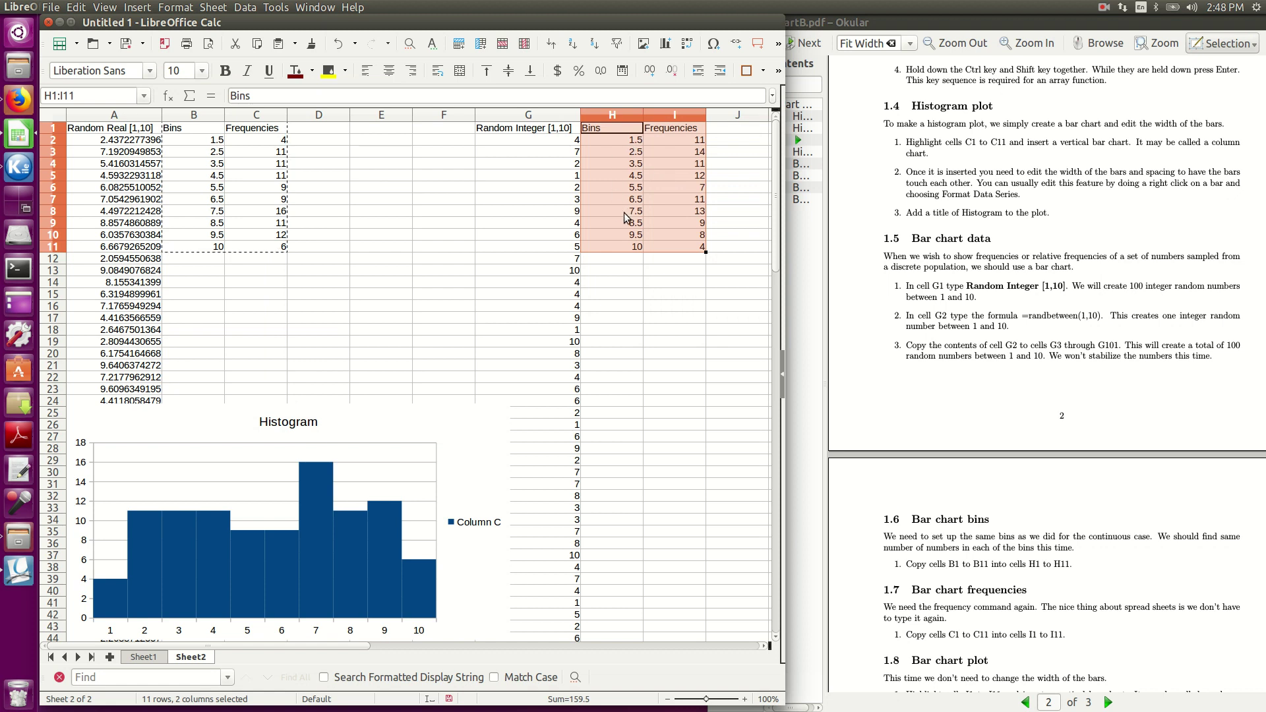
pyautogui.click(679, 163)
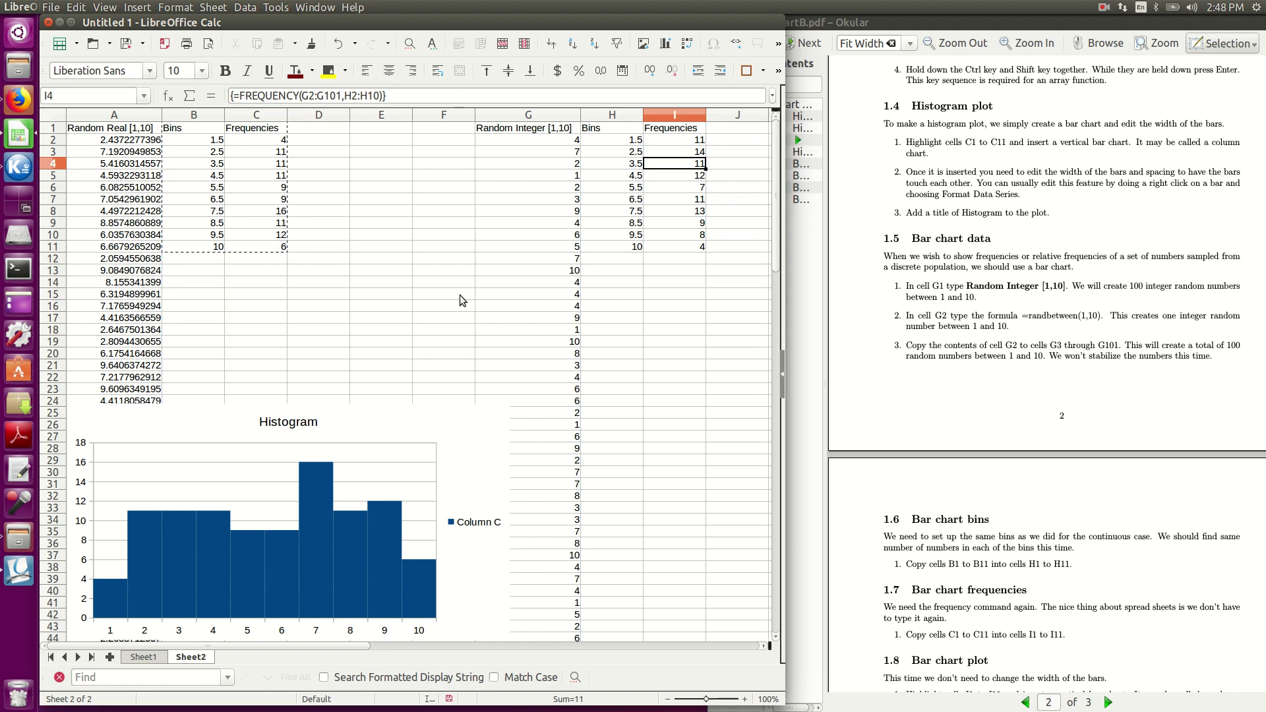
pyautogui.click(635, 330)
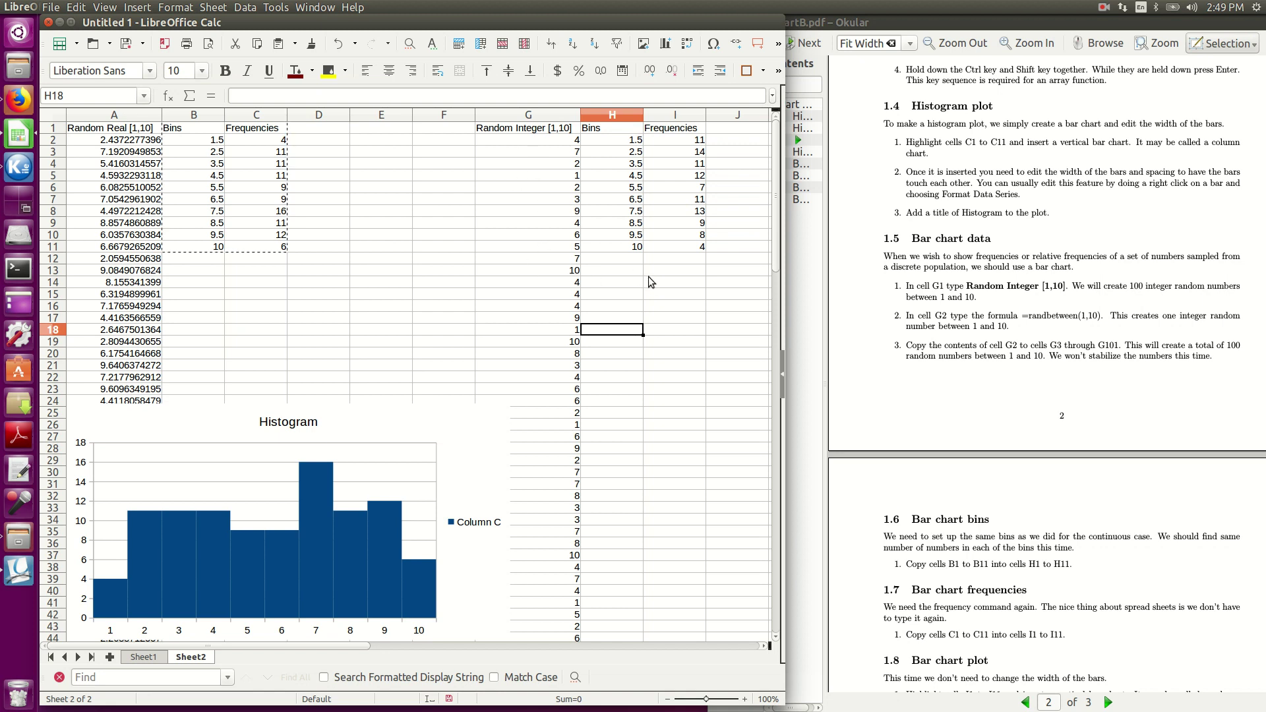
pyautogui.click(683, 292)
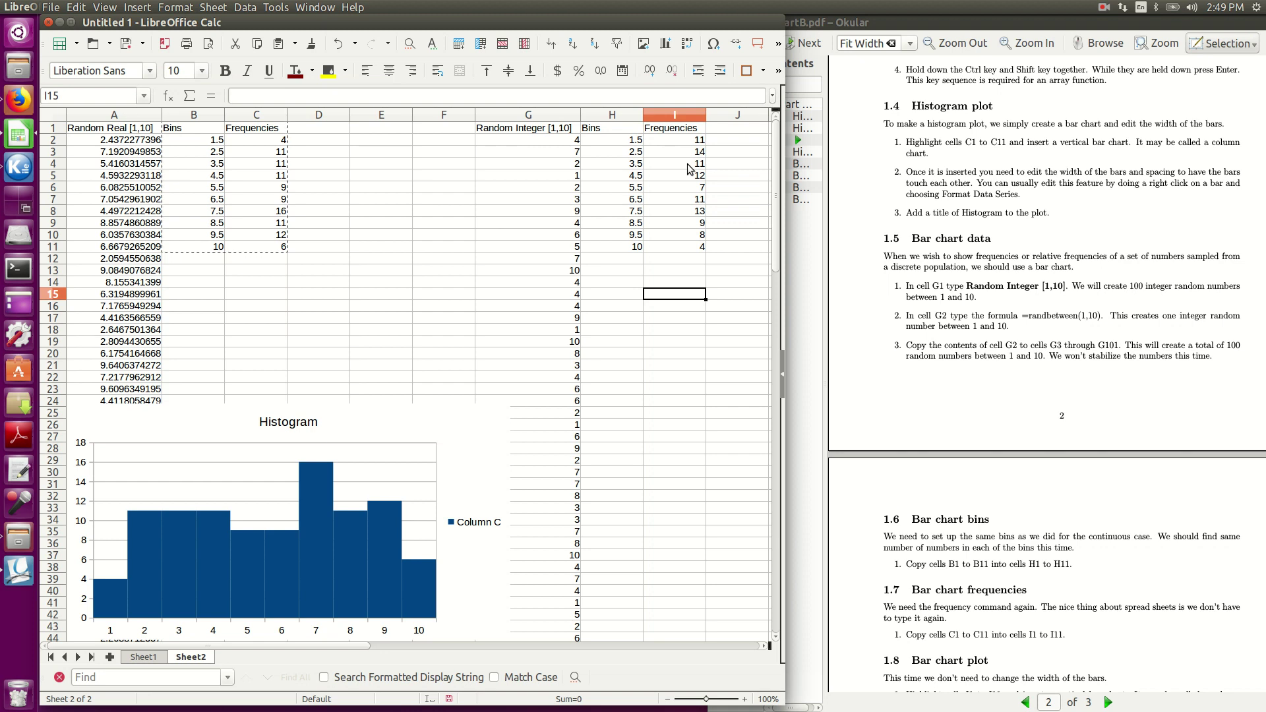
pyautogui.write('3')
pyautogui.press('Return')
pyautogui.write('3')
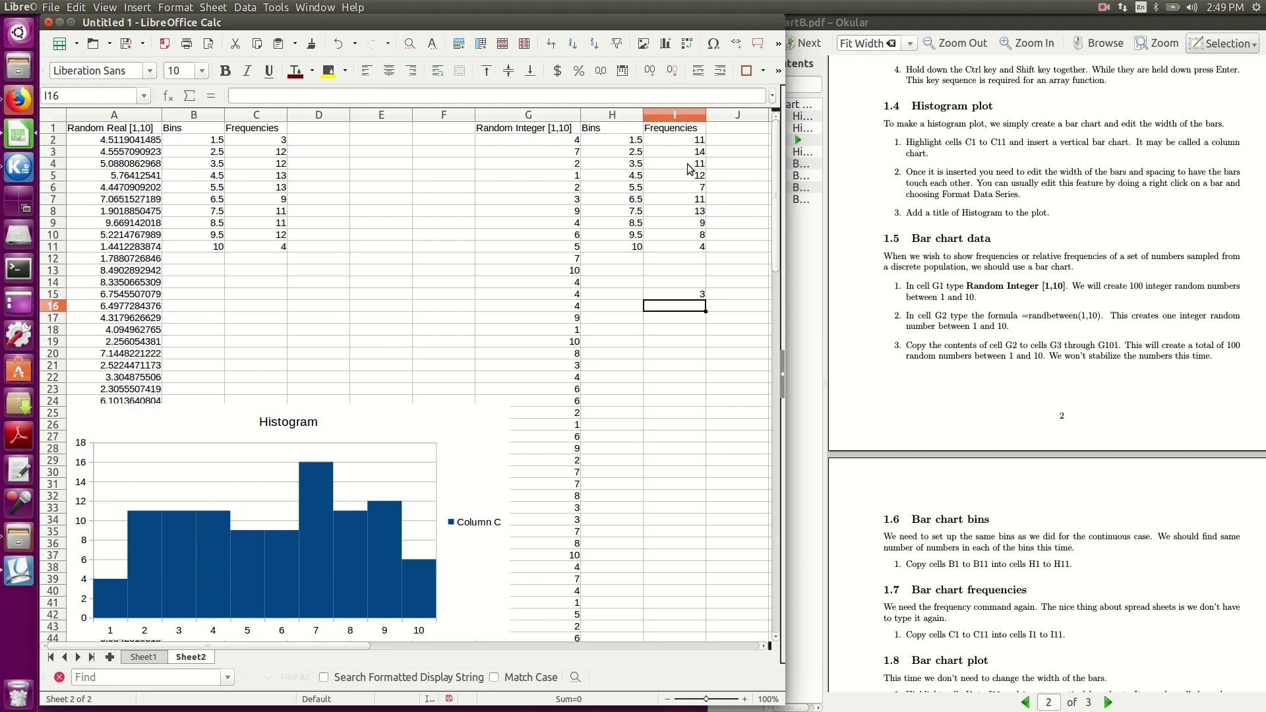
pyautogui.press('Return')
pyautogui.write('3')
pyautogui.press('Return')
pyautogui.write('3')
pyautogui.press('Return')
pyautogui.write('3')
pyautogui.press('Return')
pyautogui.write('3')
pyautogui.press('Return')
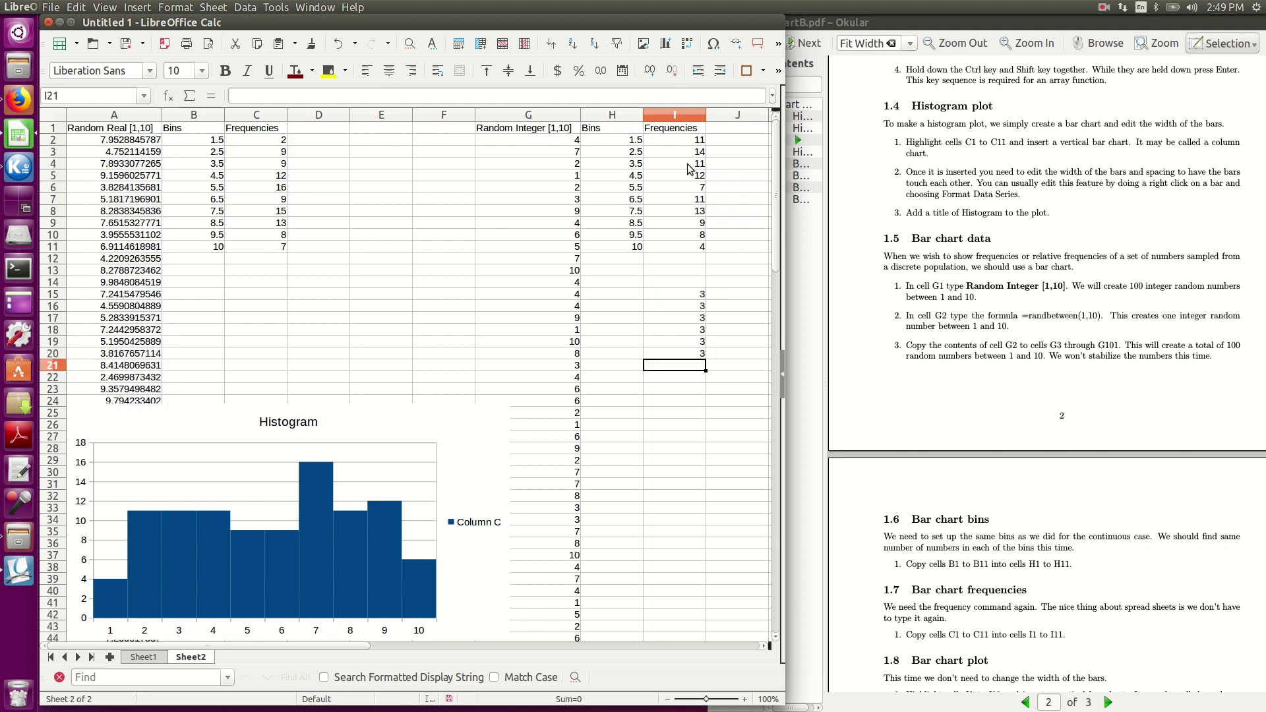
pyautogui.write('3 3 3')
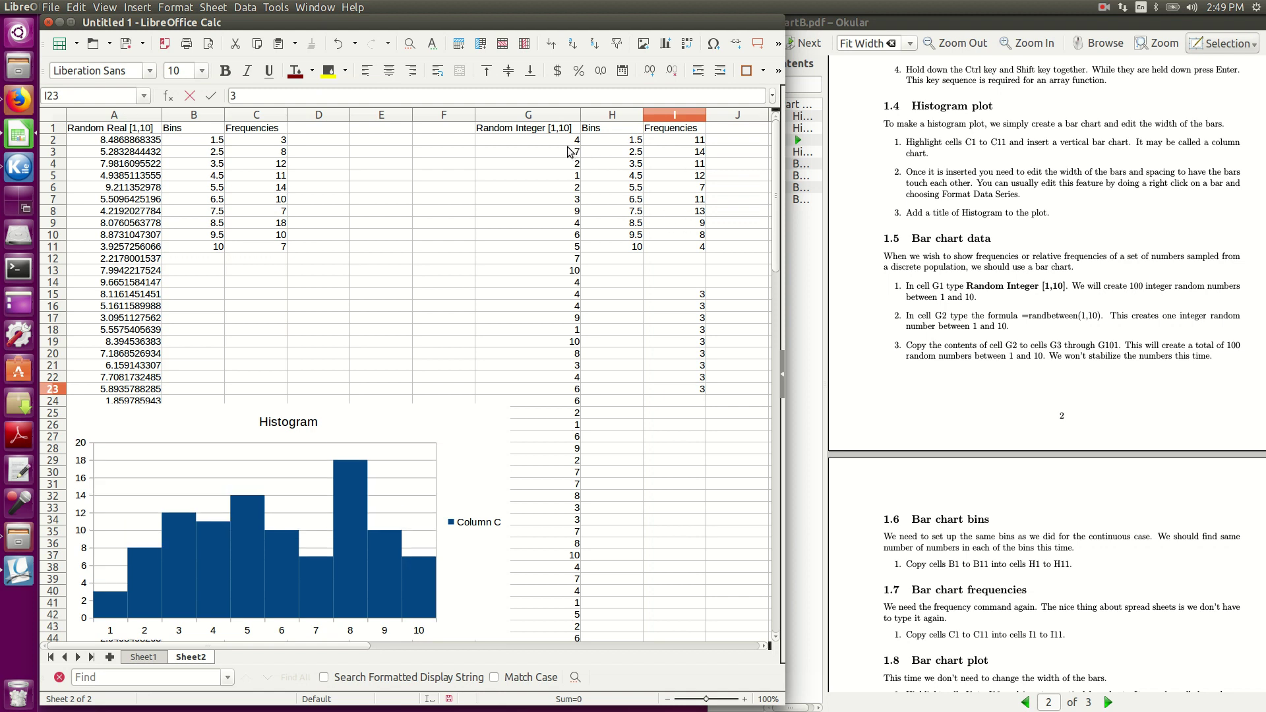
pyautogui.click(693, 295)
pyautogui.moveTo(692, 299); pyautogui.dragTo(691, 400)
pyautogui.press('Delete')
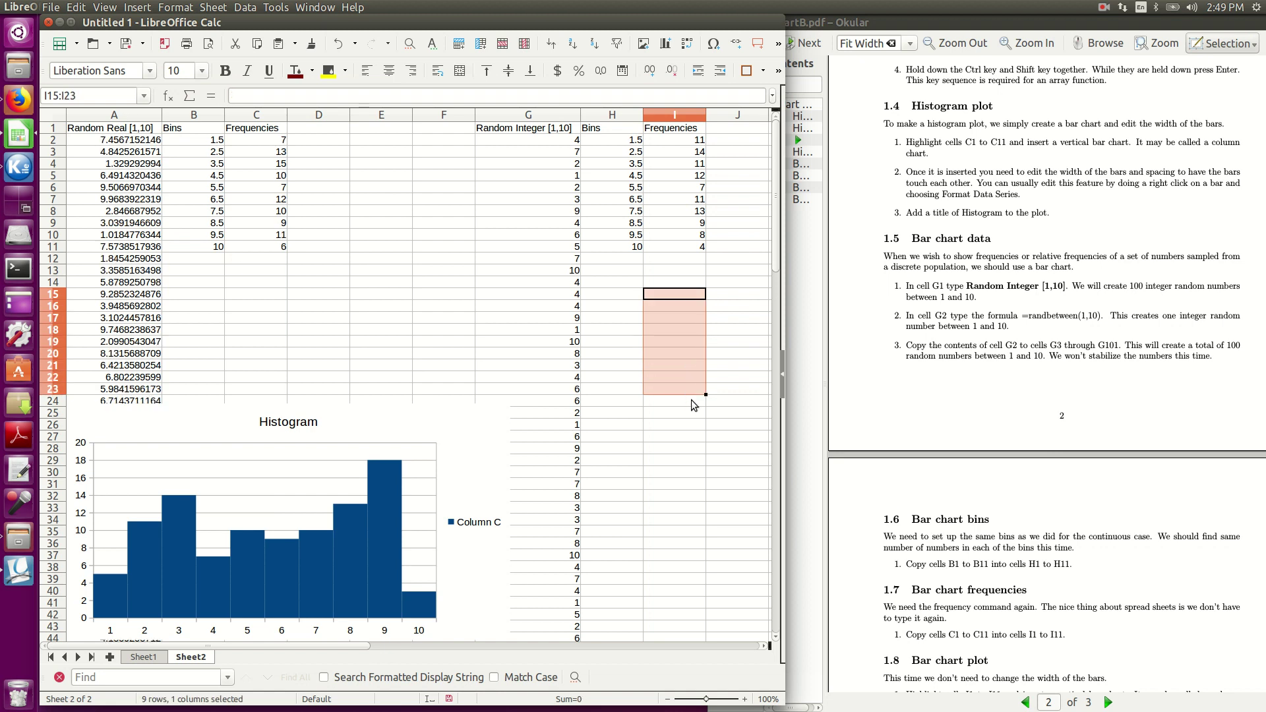
pyautogui.moveTo(683, 441); pyautogui.dragTo(643, 366)
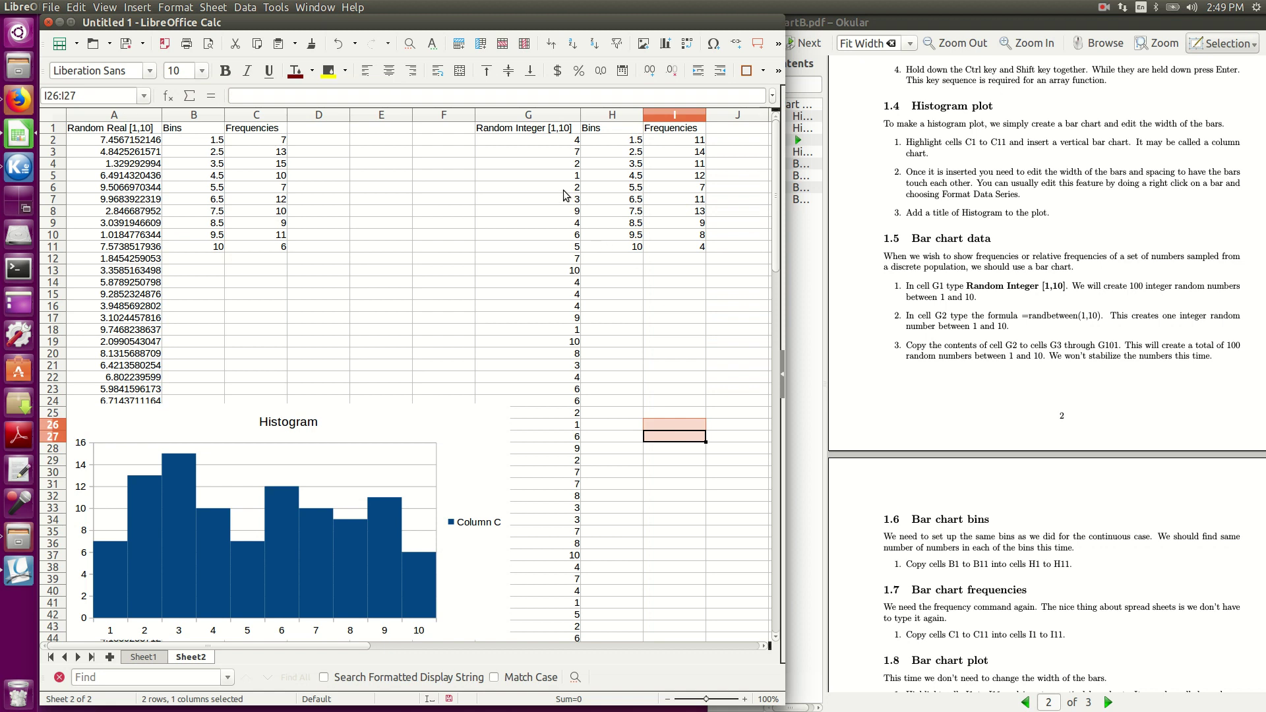
pyautogui.click(536, 141)
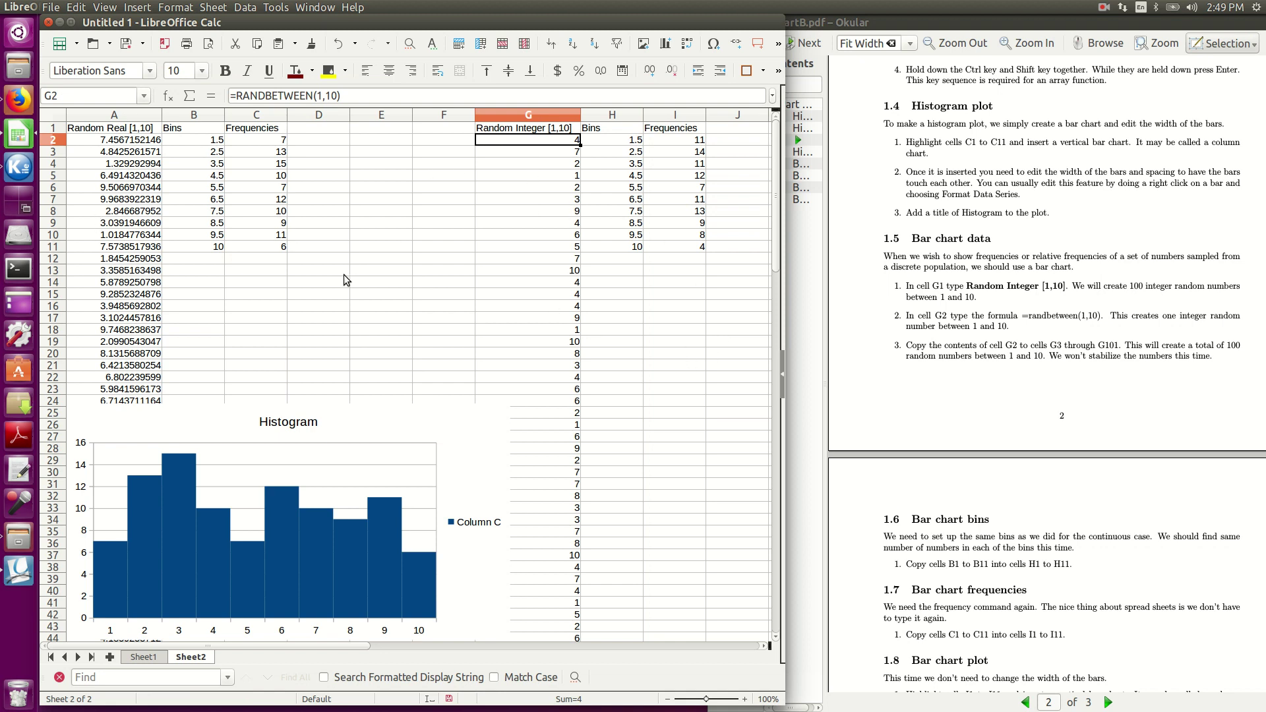
pyautogui.moveTo(649, 318); pyautogui.dragTo(651, 329)
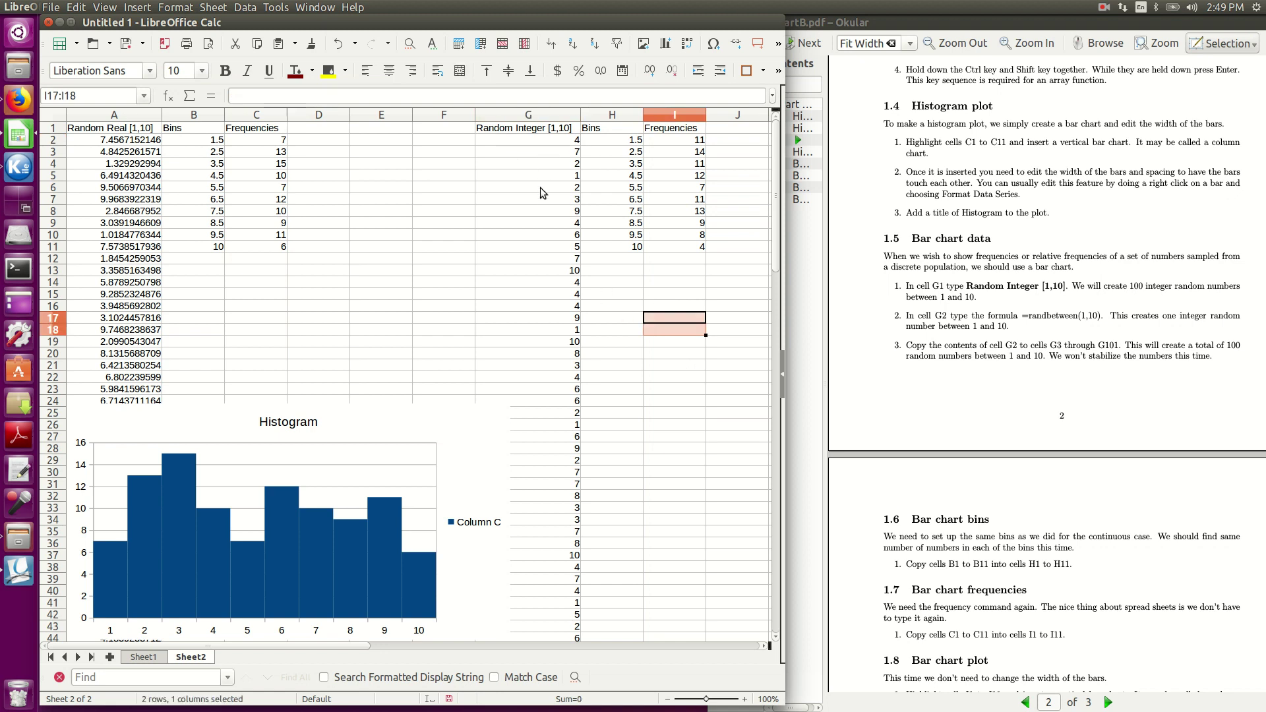
pyautogui.click(651, 331)
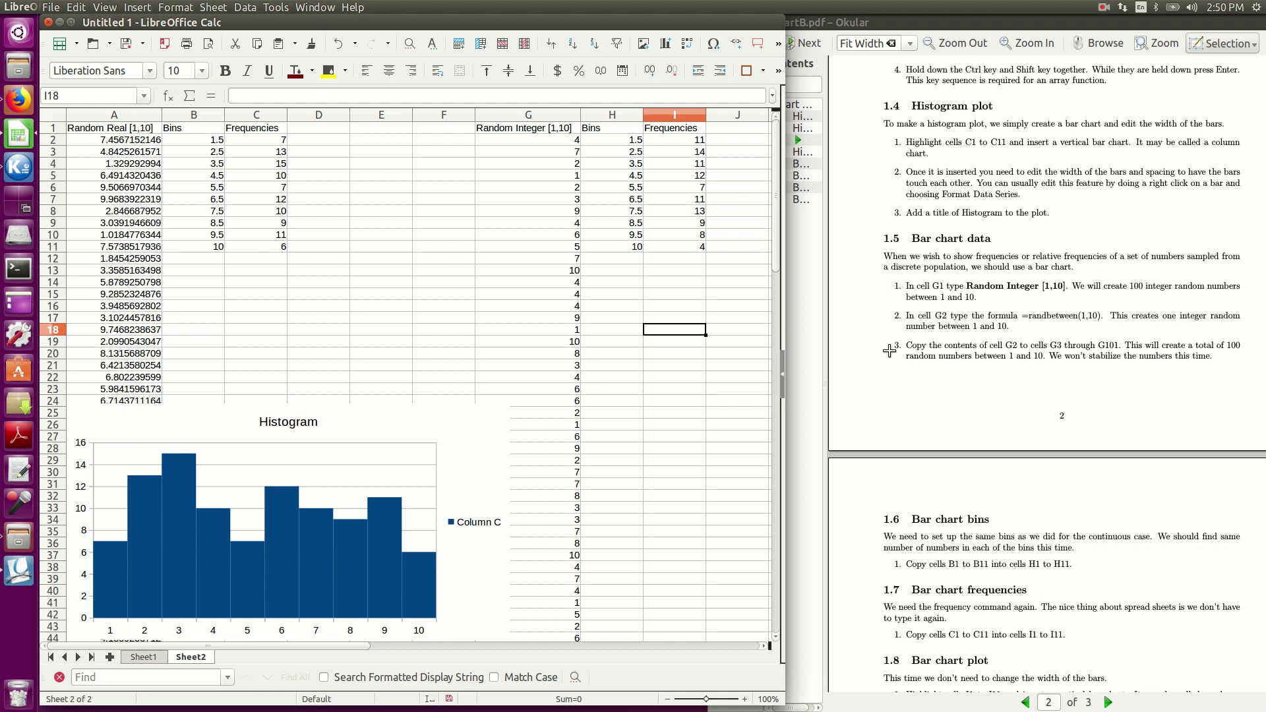
# Step: Scroll the PDF down to page 3, section 1.8 Bar chart plot
pyautogui.scroll(-3, 884, 352)
pyautogui.scroll(-2, 884, 351)
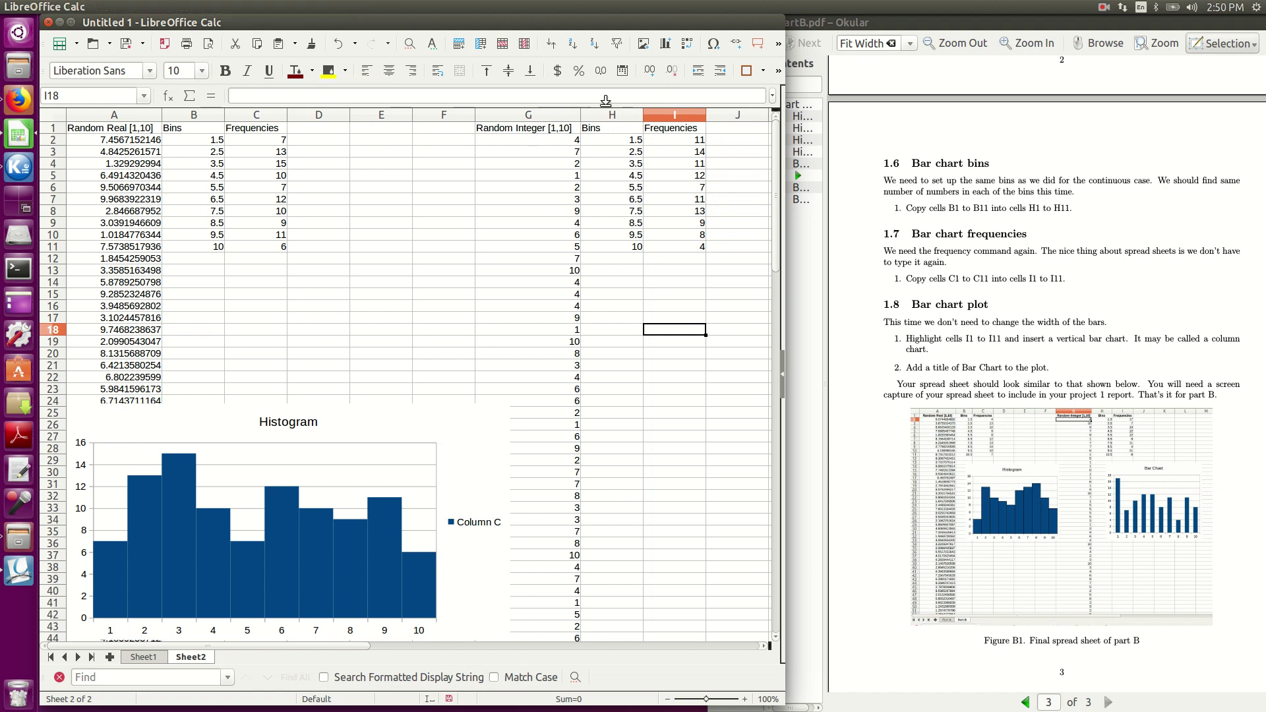
# Step: Insert a column chart of the integer frequencies I2:I11 titled 'Bar Chart'
pyautogui.moveTo(686, 141); pyautogui.dragTo(685, 247)
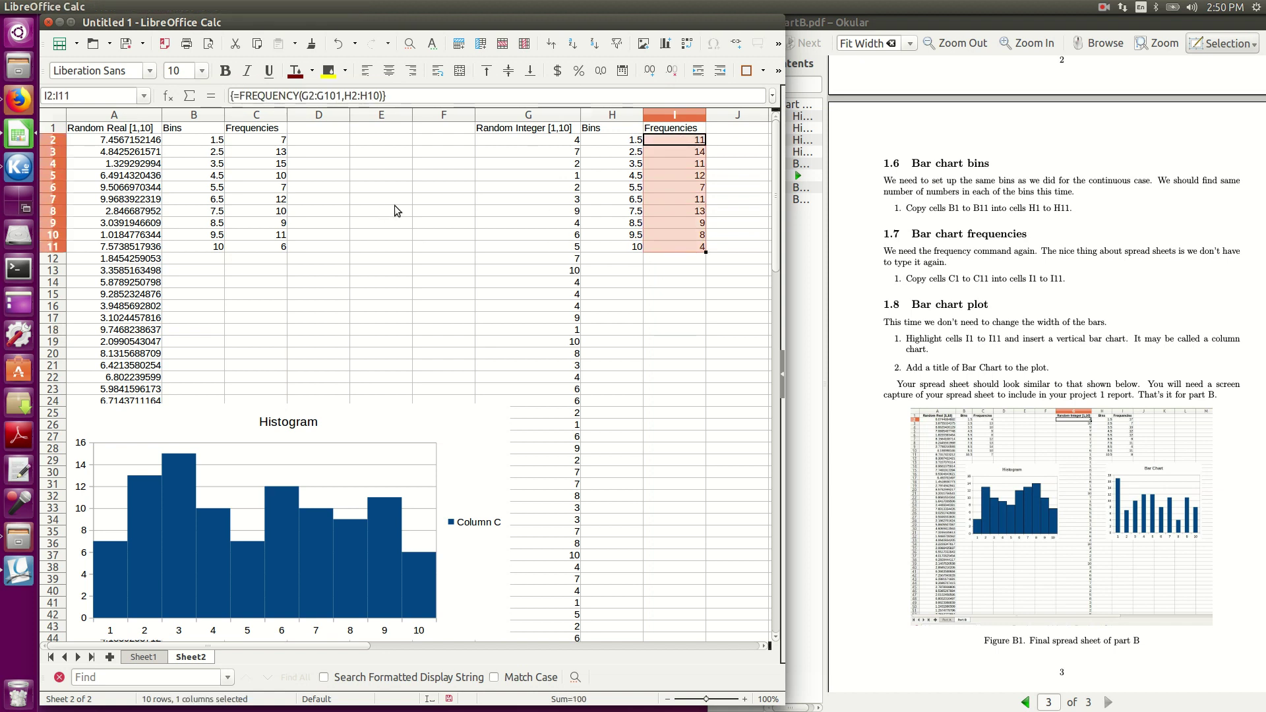
pyautogui.click(136, 7)
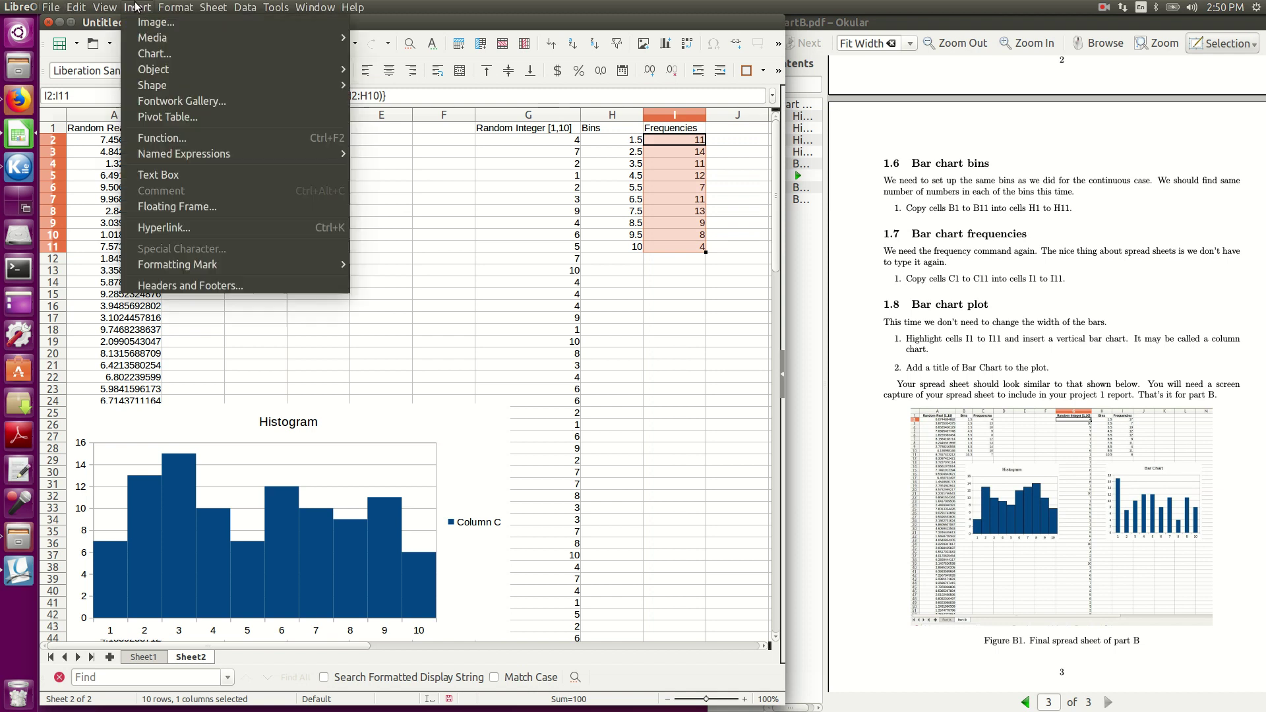
pyautogui.click(153, 56)
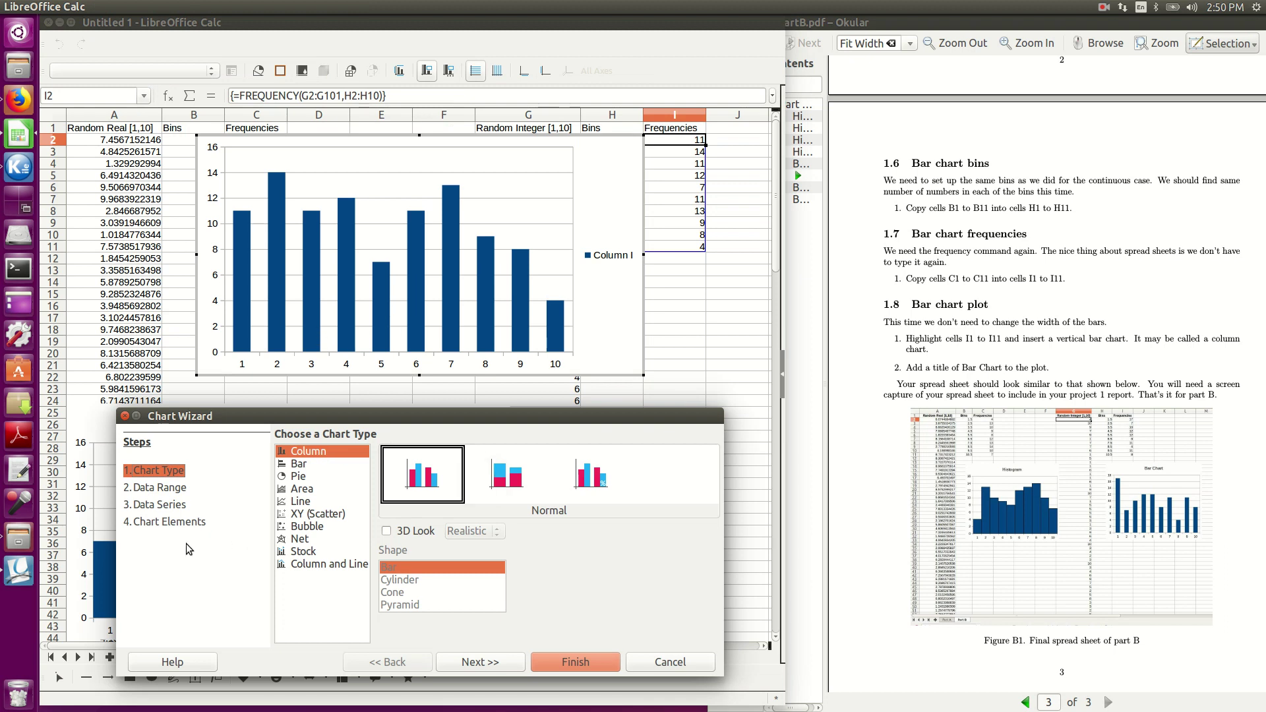
pyautogui.click(173, 523)
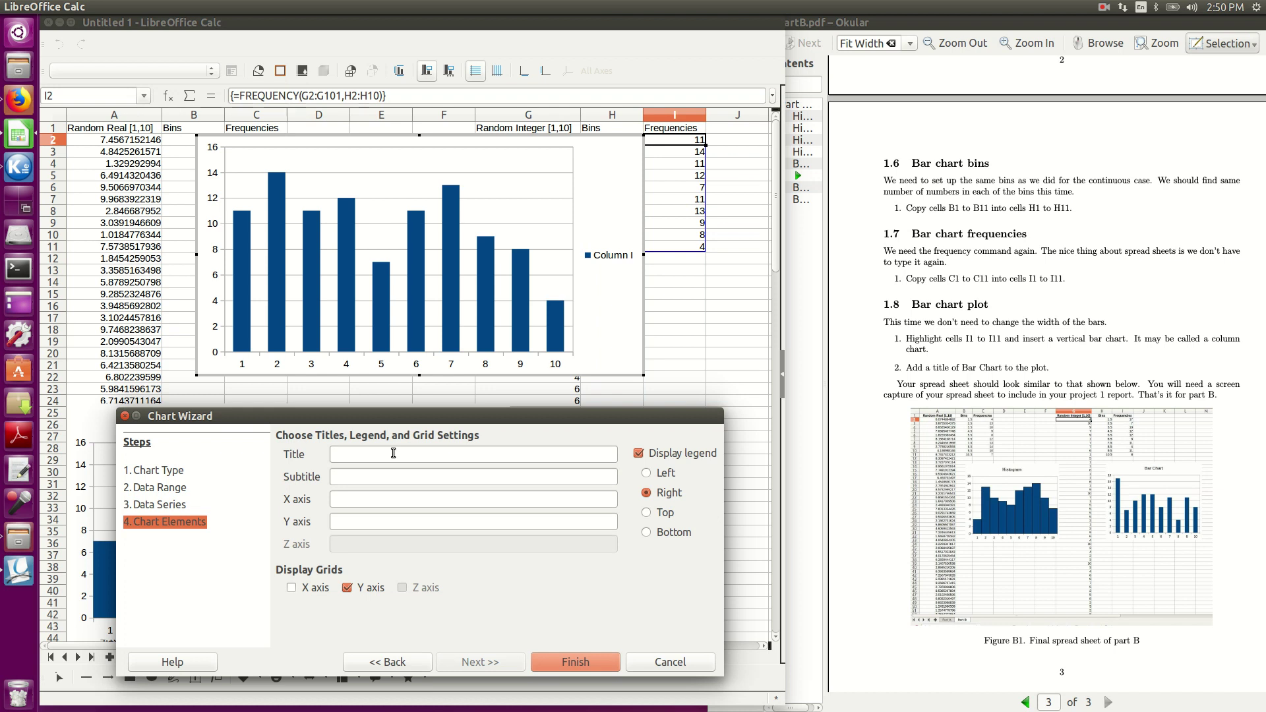
pyautogui.write('Bar Chart')
pyautogui.click(597, 662)
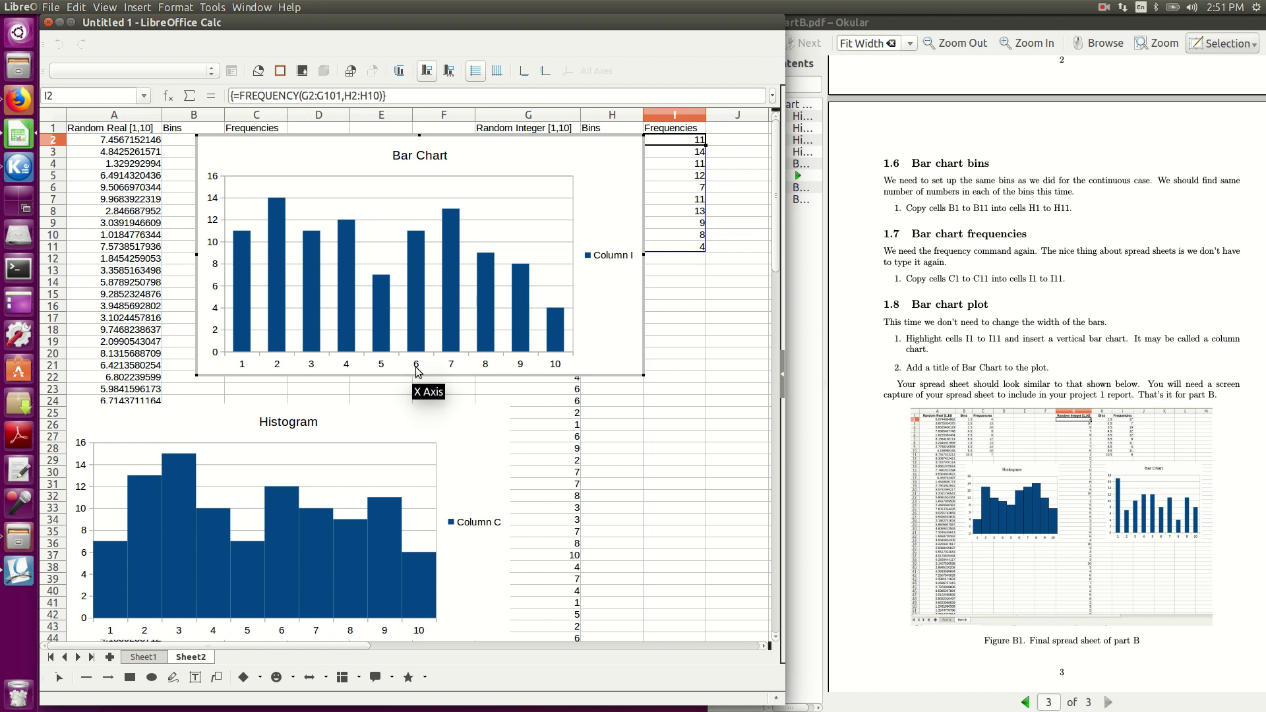
pyautogui.moveTo(484, 346)
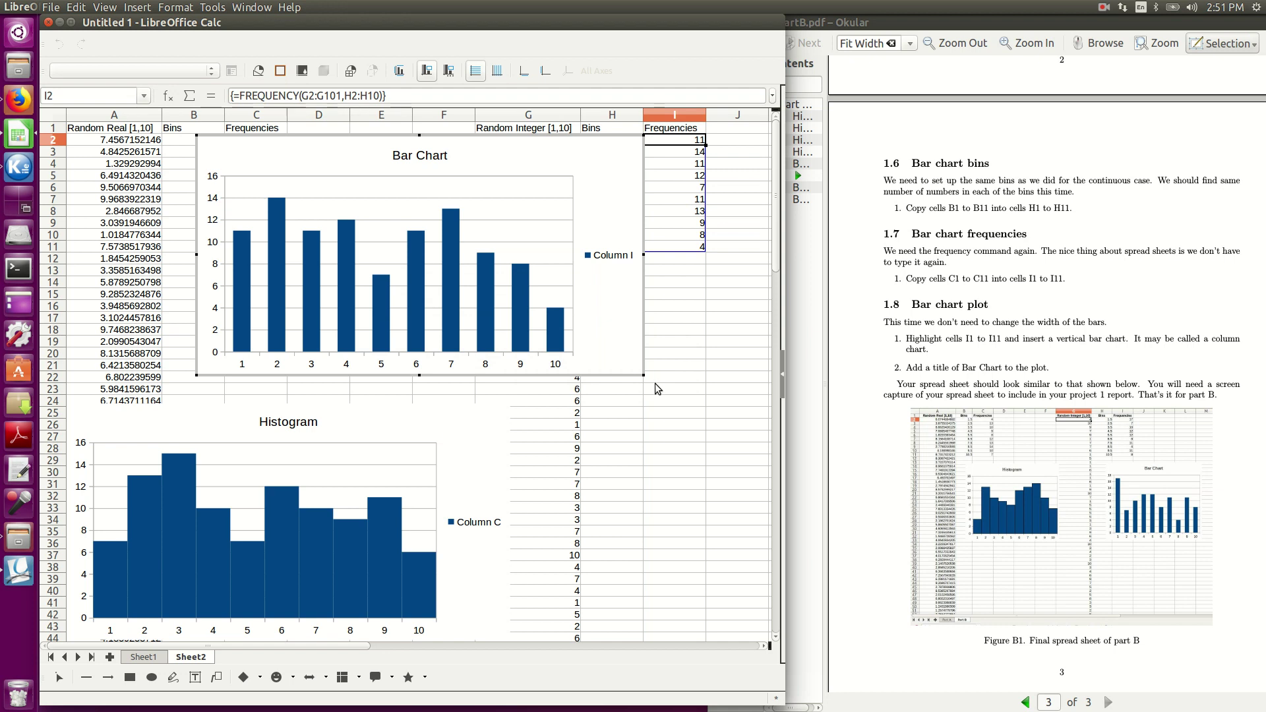
pyautogui.scroll(-1, 847, 364)
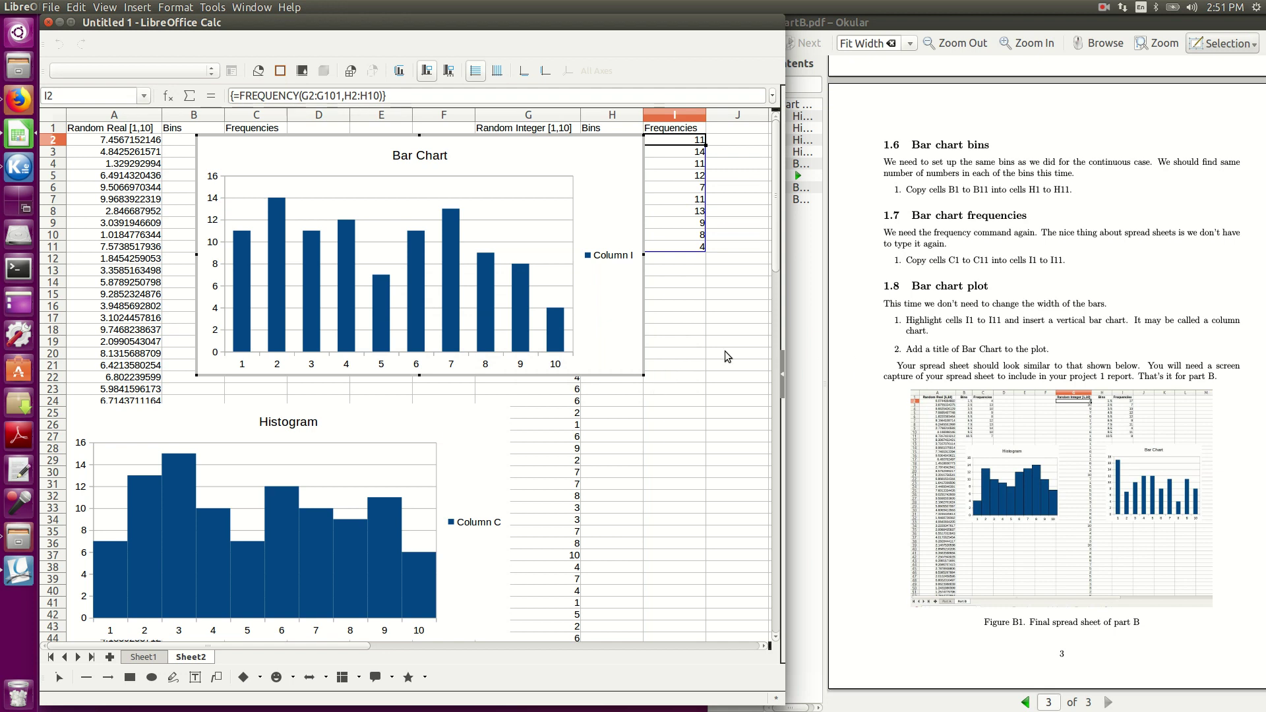